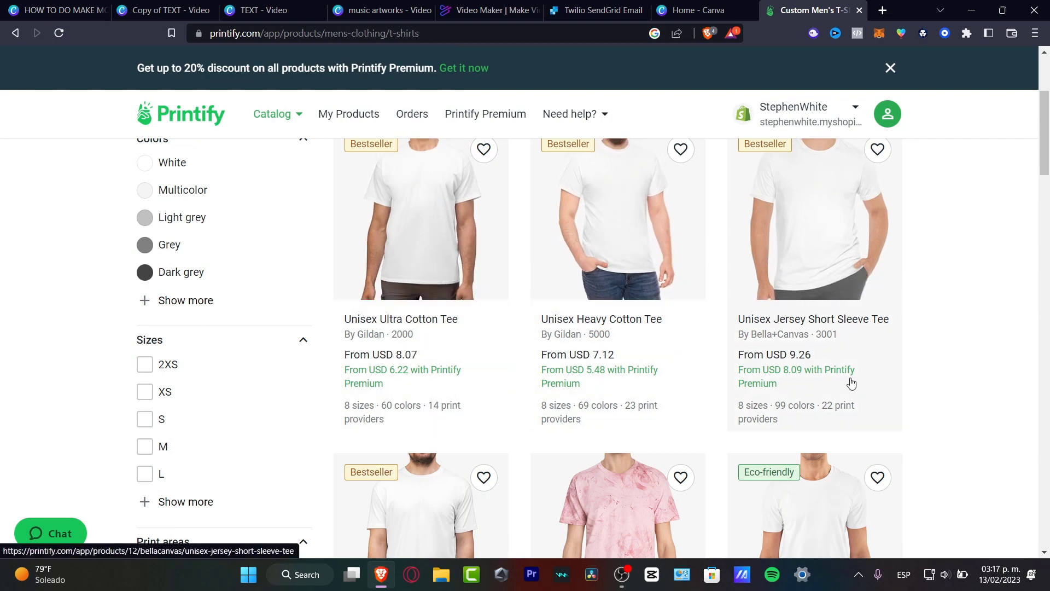
Choose the Gildan 2000 Unisex Ultra Cotton Tee and scroll down to its print providers
{"action": "scroll", "coordinate": [851, 383], "scroll_direction": "down", "scroll_amount": 4}
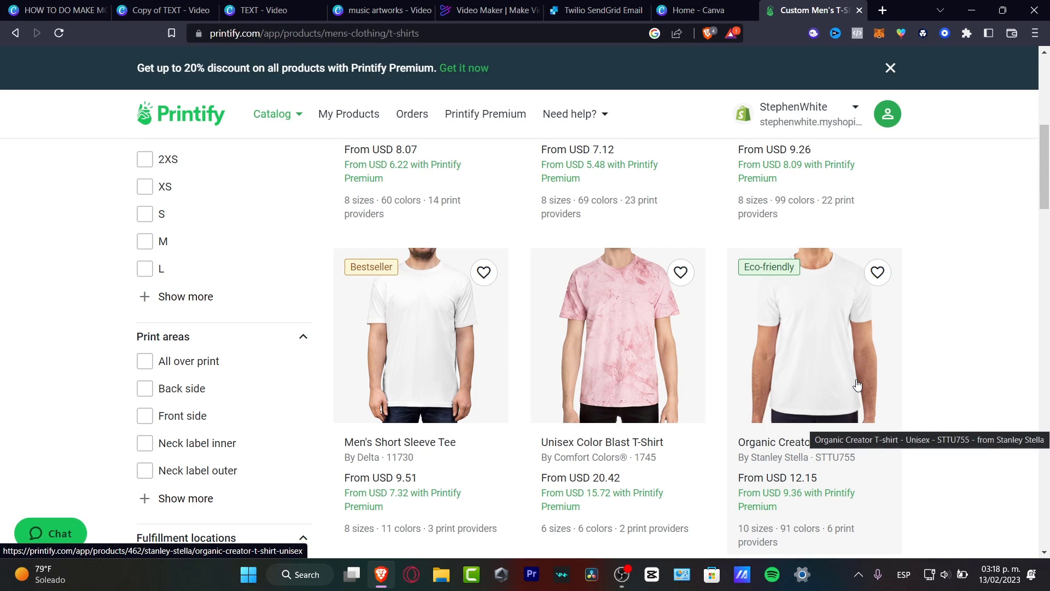
{"action": "scroll", "coordinate": [947, 263], "scroll_direction": "up", "scroll_amount": 8}
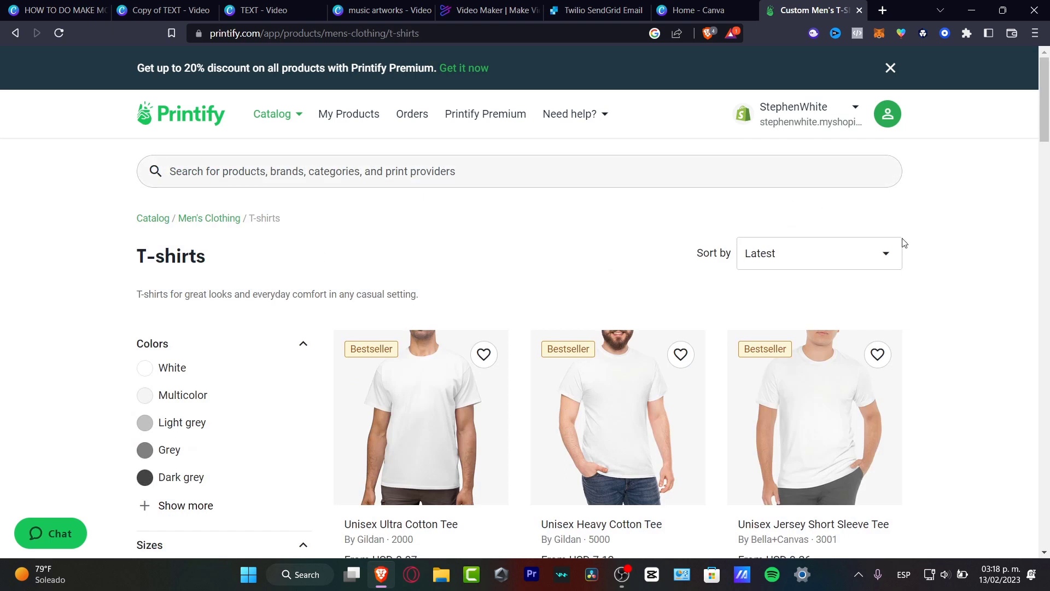
{"action": "left_click", "coordinate": [410, 433]}
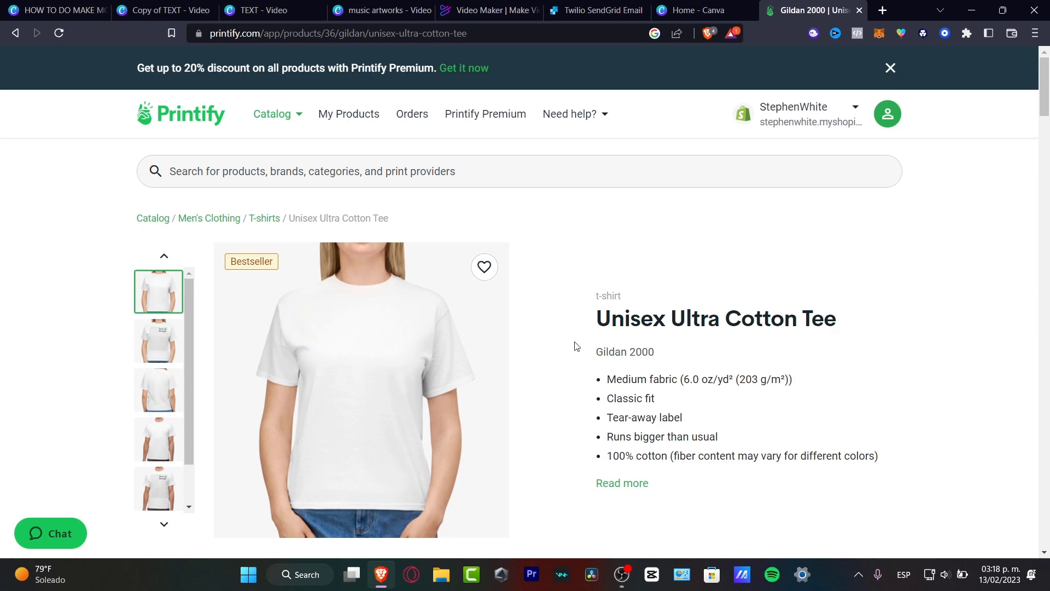
{"action": "scroll", "coordinate": [800, 295], "scroll_direction": "down", "scroll_amount": 10}
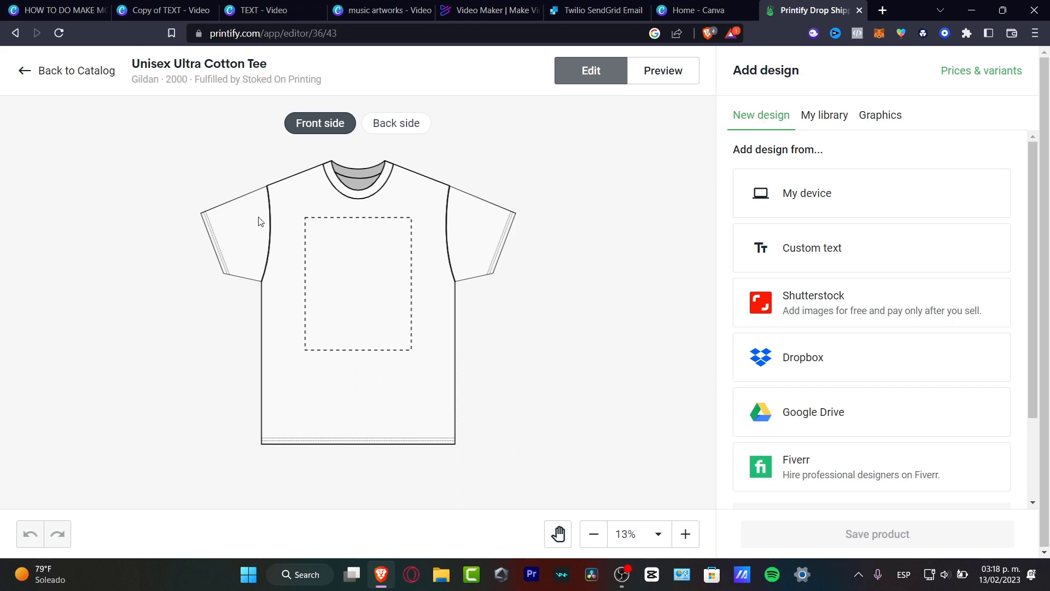
Check the tee's back and front print sides and scroll the editor panel
{"action": "left_click", "coordinate": [411, 129]}
{"action": "left_click", "coordinate": [335, 129]}
{"action": "scroll", "coordinate": [601, 409], "scroll_direction": "down", "scroll_amount": 3}
{"action": "scroll", "coordinate": [600, 411], "scroll_direction": "up", "scroll_amount": 2}
{"action": "scroll", "coordinate": [601, 411], "scroll_direction": "up", "scroll_amount": 2}
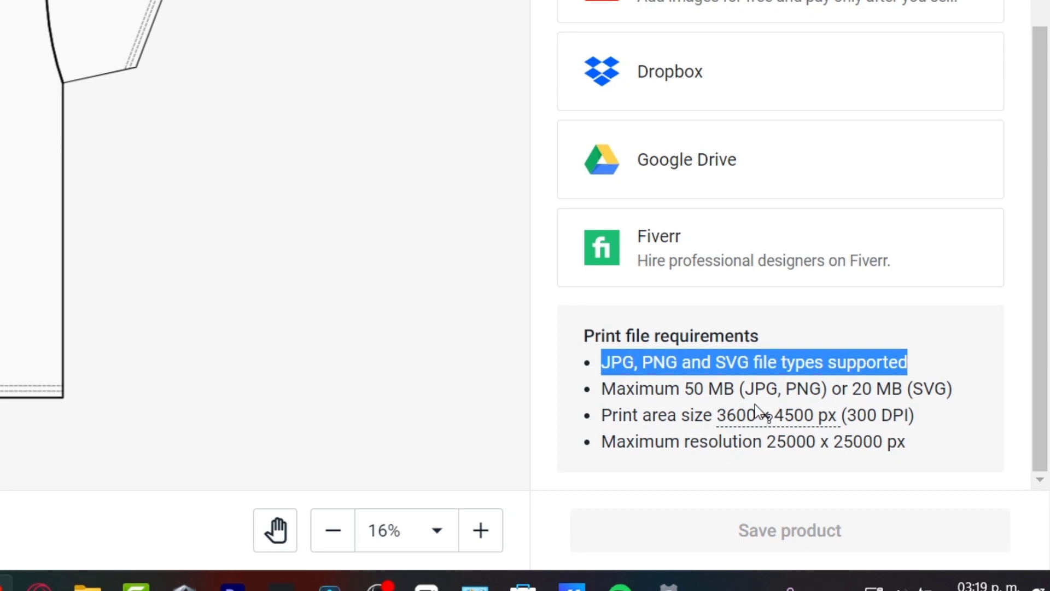
Highlight the maximum file size and 3600 × 4500 px print area requirements, then go to Canva
{"action": "left_click_drag", "start_coordinate": [617, 390], "coordinate": [949, 389]}
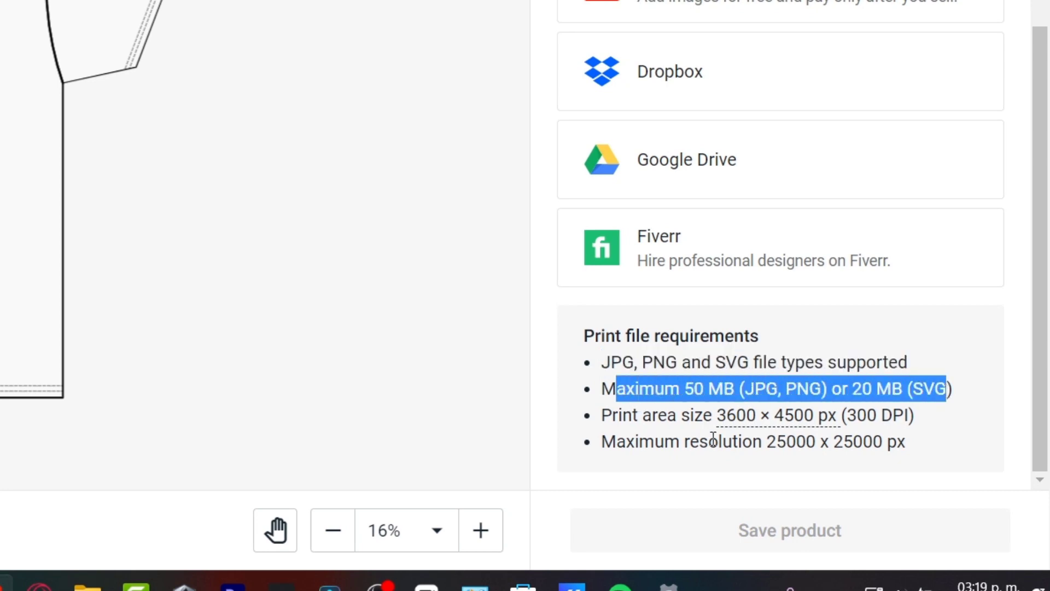
{"action": "left_click_drag", "start_coordinate": [618, 416], "coordinate": [917, 416]}
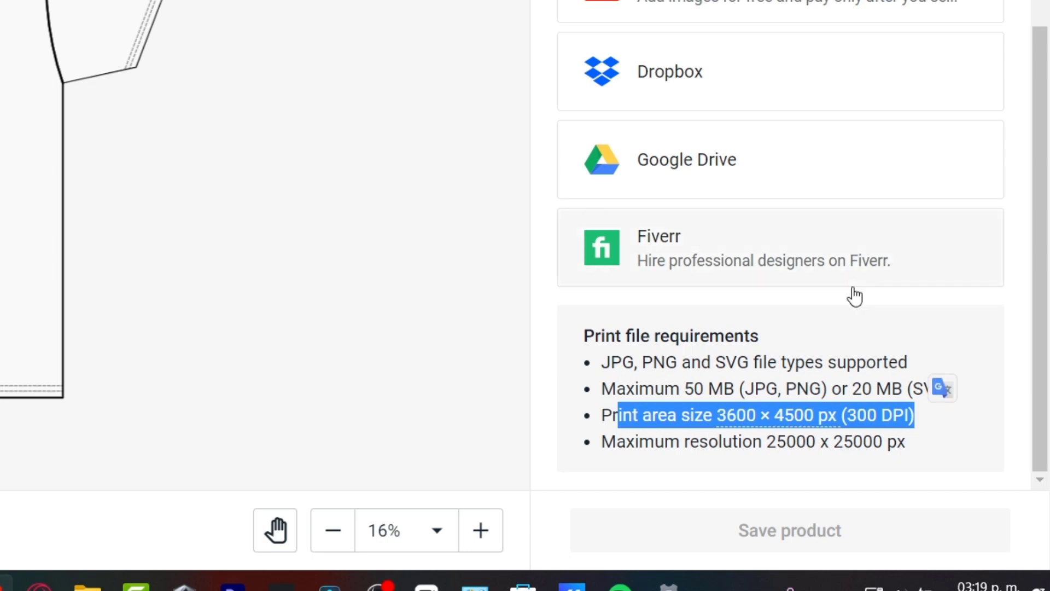
{"action": "left_click", "coordinate": [921, 446]}
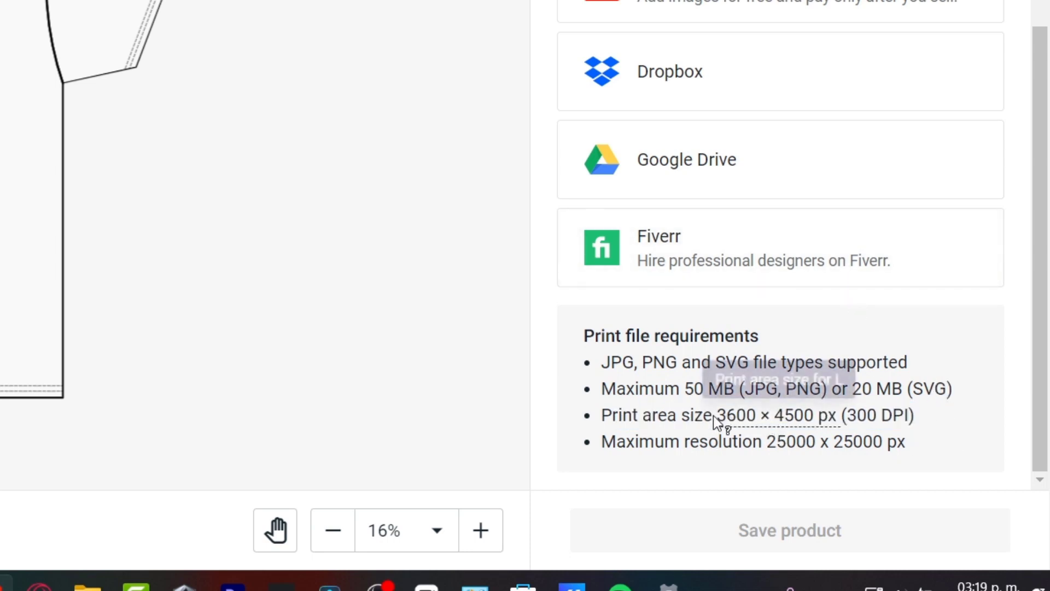
{"action": "left_click_drag", "start_coordinate": [713, 420], "coordinate": [816, 435]}
{"action": "key", "text": "ctrl+Tab"}
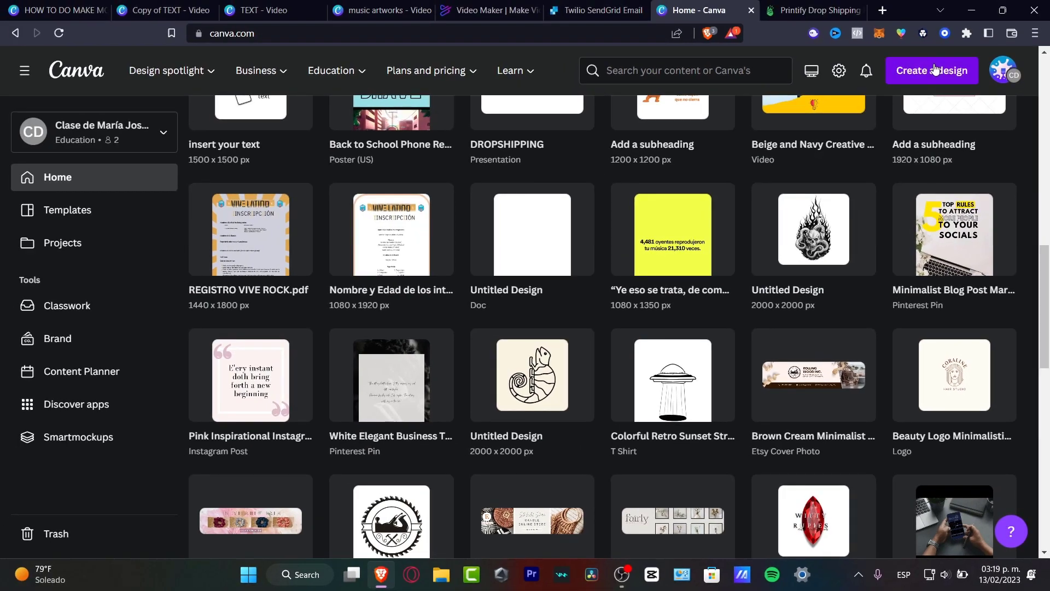
Start a custom-size Canva design 3600 px wide and 4500 px tall
{"action": "left_click", "coordinate": [930, 76]}
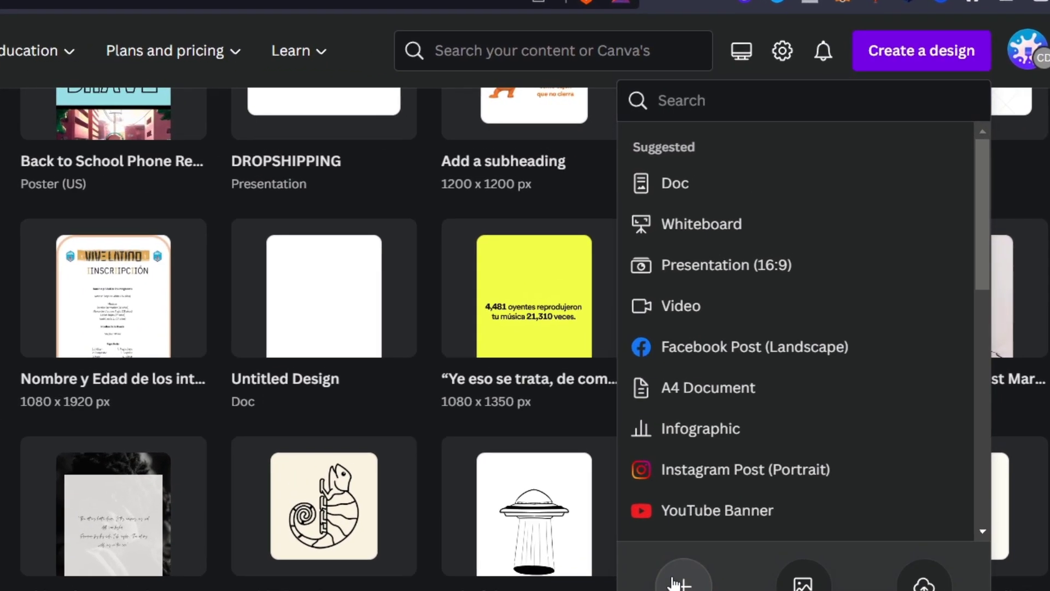
{"action": "left_click", "coordinate": [770, 428]}
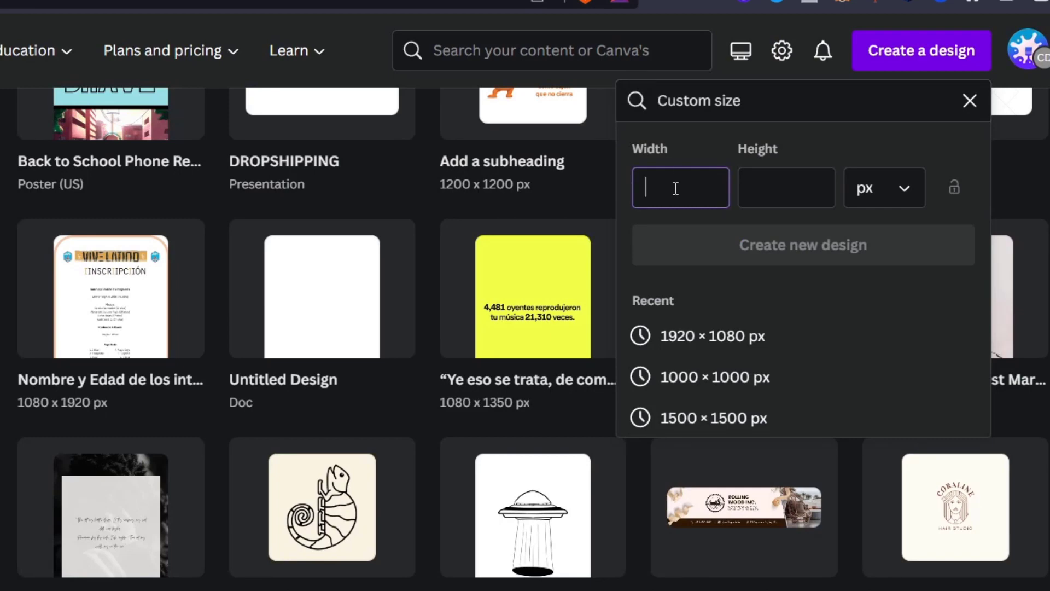
{"action": "type", "text": "3600"}
{"action": "left_click", "coordinate": [785, 190]}
{"action": "type", "text": "4500"}
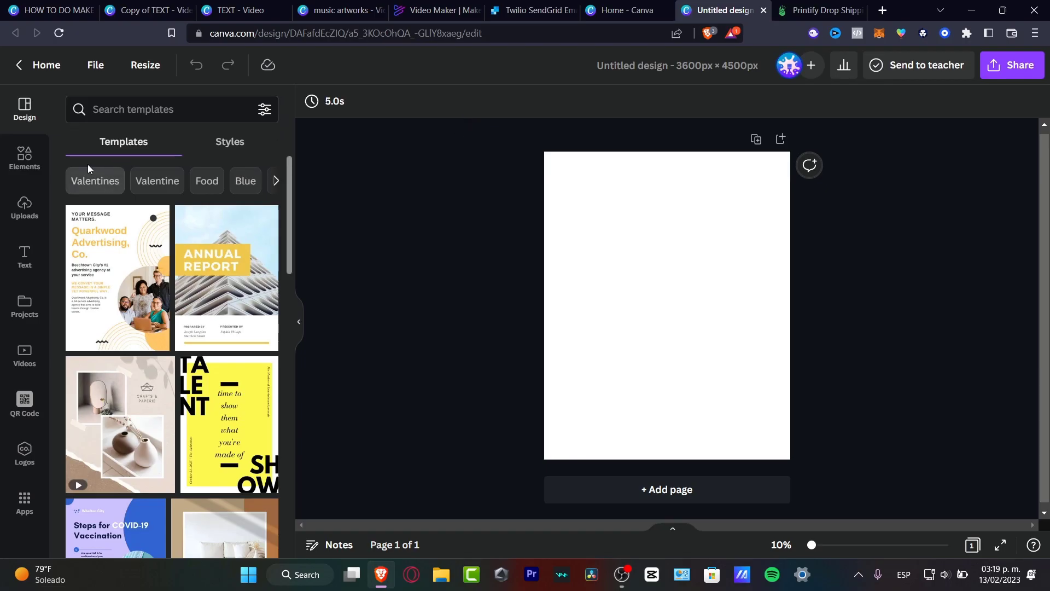
Search Elements for 'heart' and place the hand-drawn outline heart from the Graphics results
{"action": "left_click", "coordinate": [24, 156]}
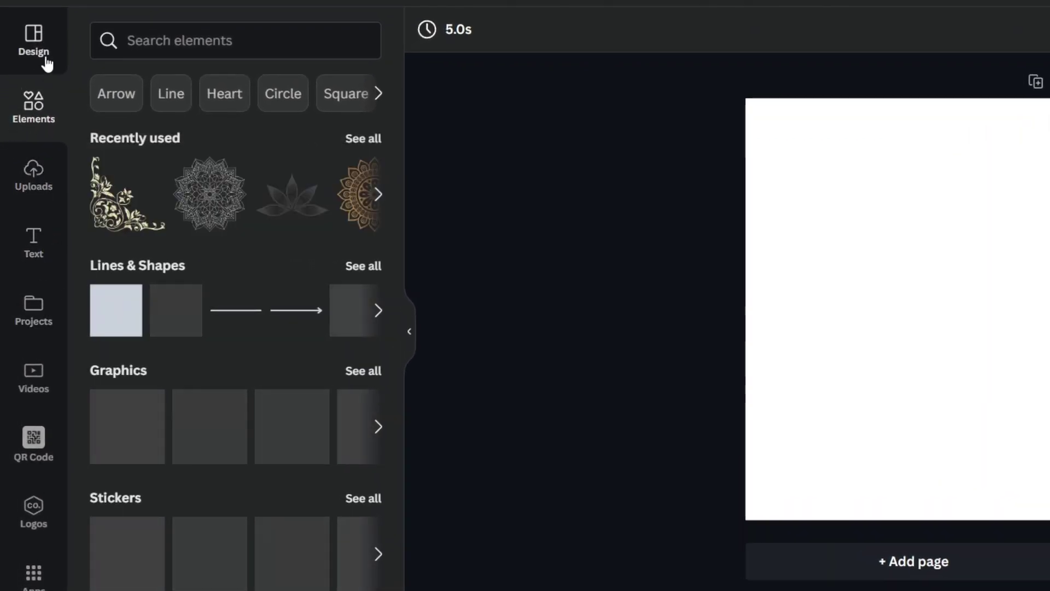
{"action": "left_click", "coordinate": [47, 64]}
{"action": "left_click", "coordinate": [35, 107]}
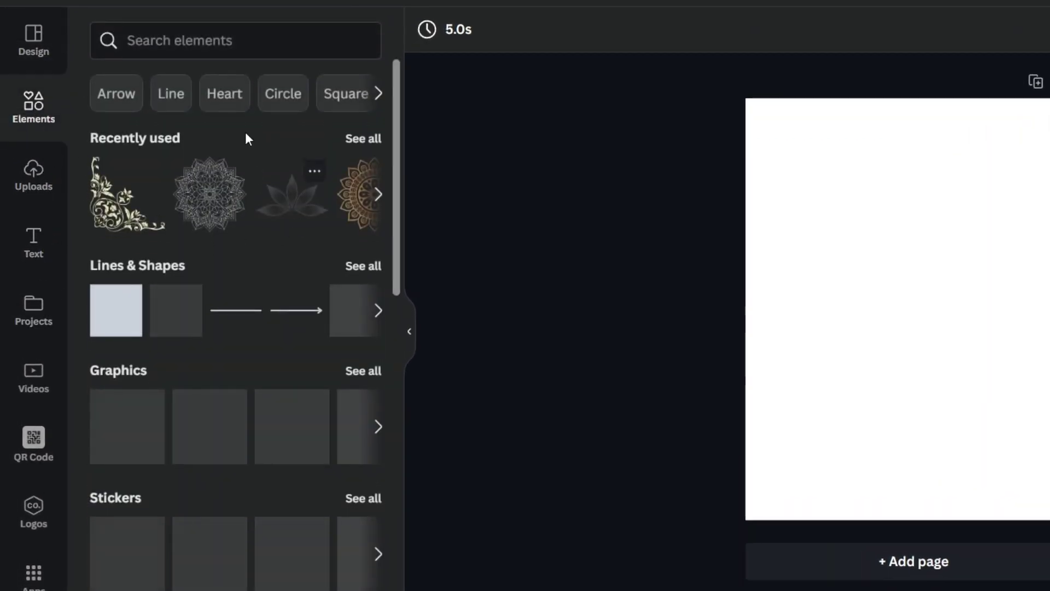
{"action": "left_click", "coordinate": [255, 50]}
{"action": "type", "text": "heart"}
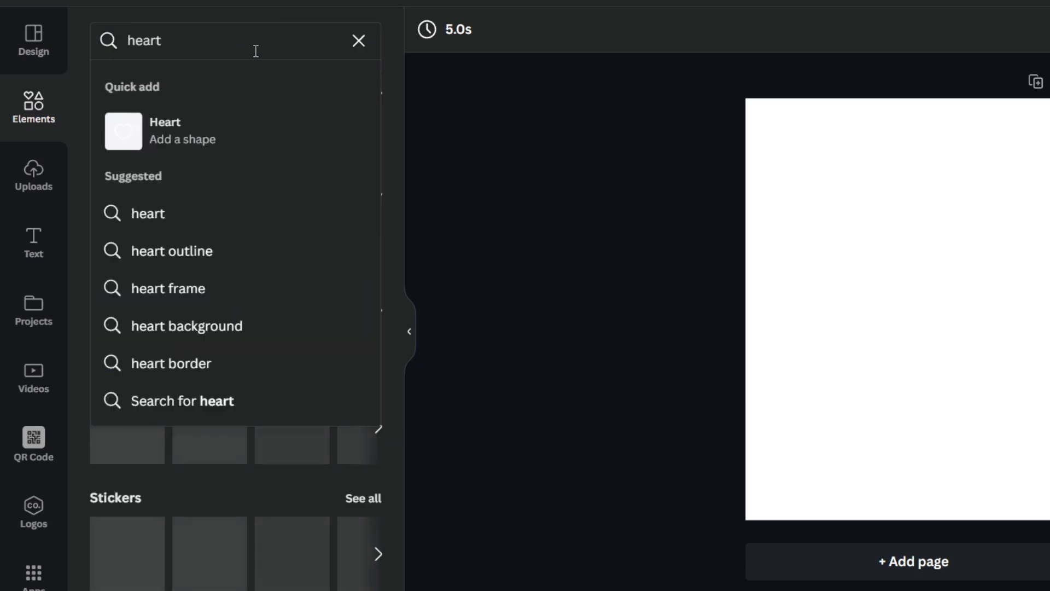
{"action": "key", "text": "Return"}
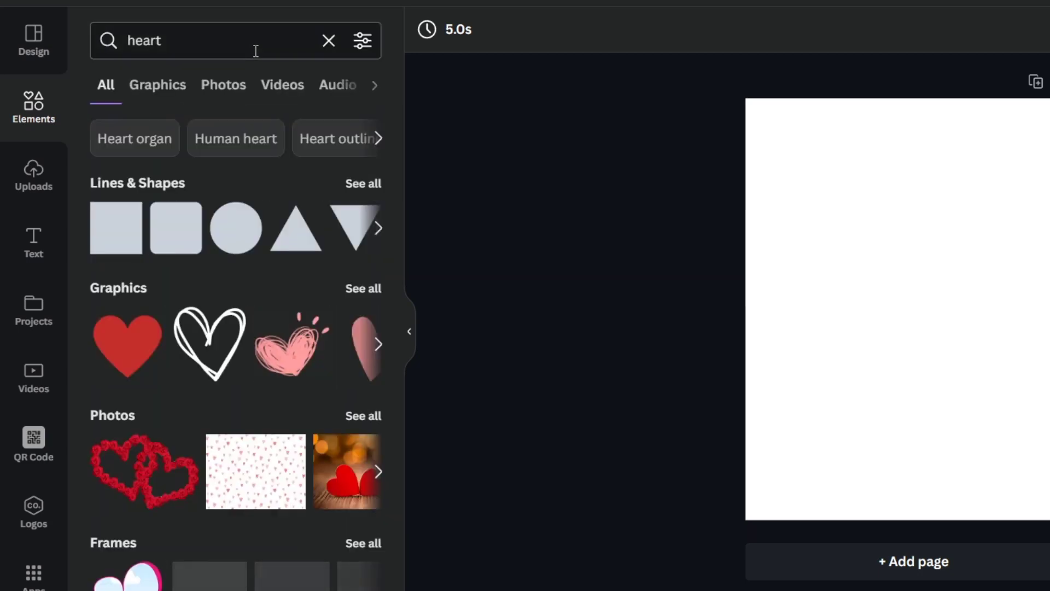
{"action": "scroll", "coordinate": [216, 375], "scroll_direction": "down", "scroll_amount": 5}
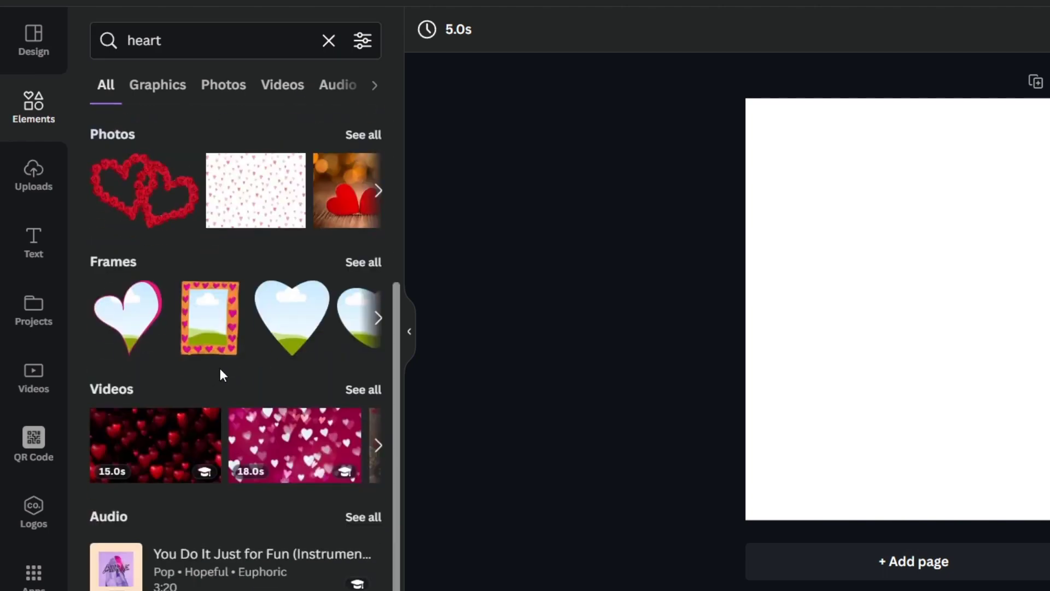
{"action": "scroll", "coordinate": [222, 361], "scroll_direction": "down", "scroll_amount": 1}
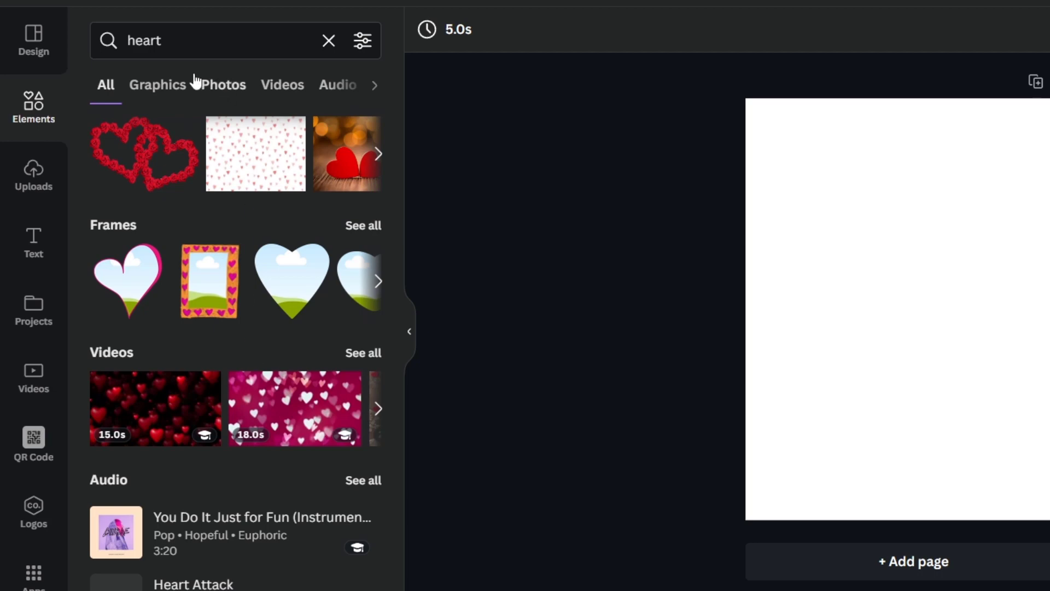
{"action": "left_click", "coordinate": [172, 91]}
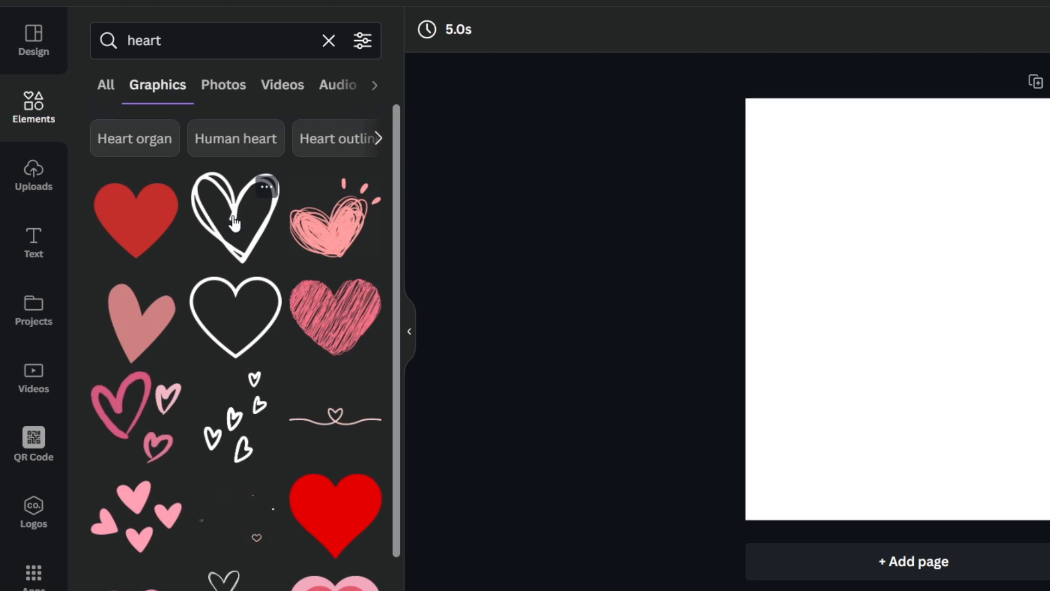
{"action": "left_click", "coordinate": [235, 221]}
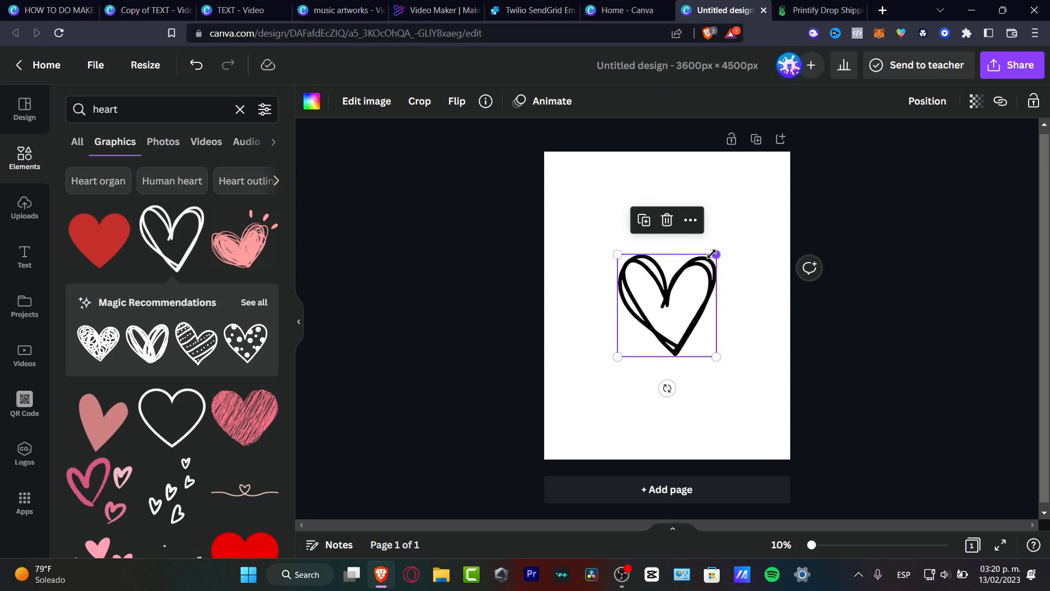
Scale the outline heart up to about 2520 × 2620 and centre it on the page
{"action": "left_click_drag", "start_coordinate": [617, 357], "coordinate": [544, 433]}
{"action": "left_click_drag", "start_coordinate": [593, 383], "coordinate": [635, 340]}
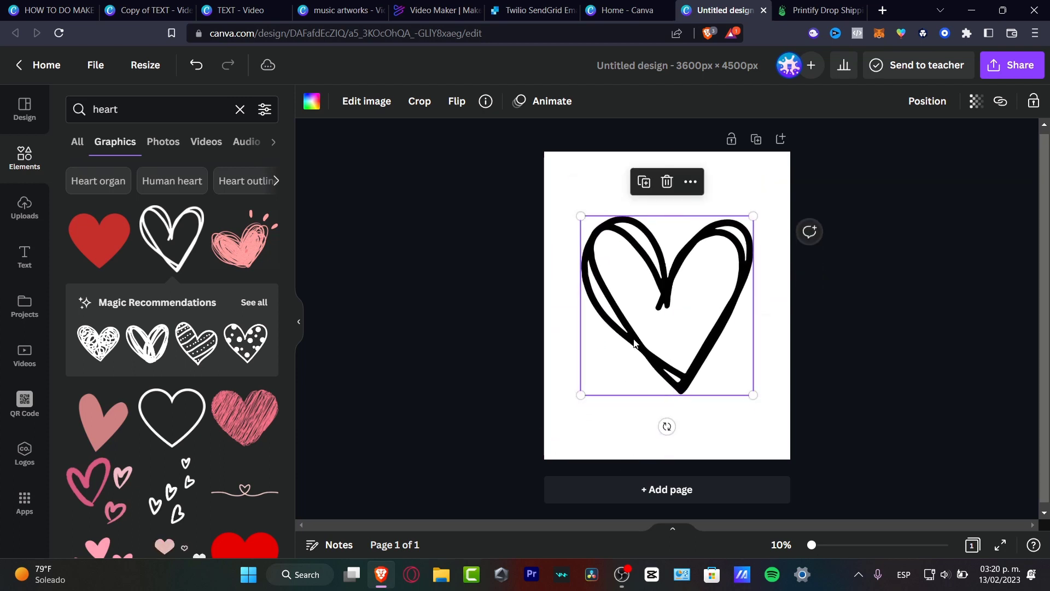
{"action": "left_click", "coordinate": [914, 274]}
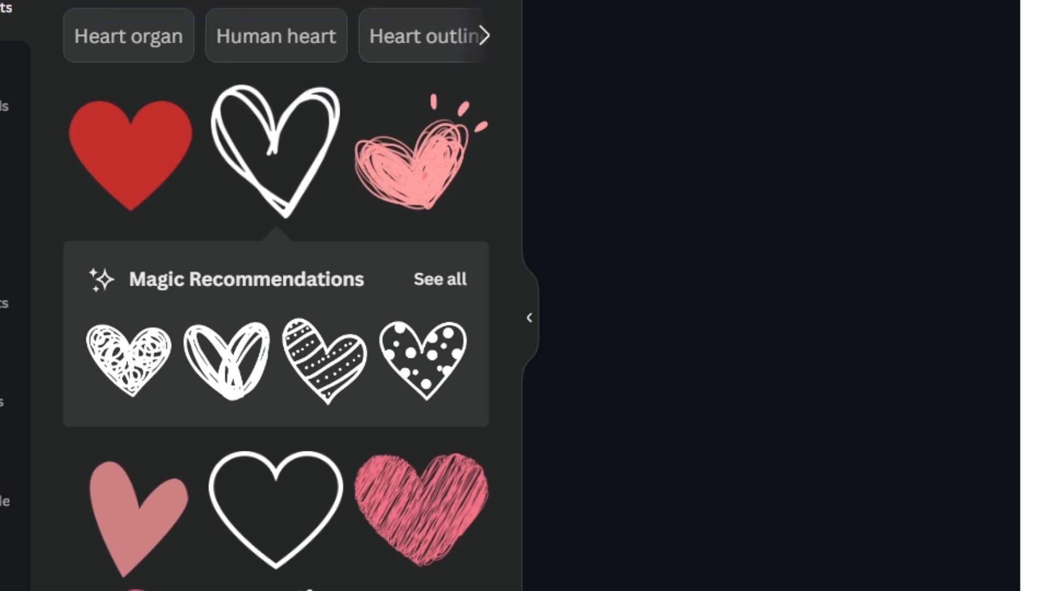
Add a recommended double-outline heart, shrink it to about 690 × 623 and tilt it -12°
{"action": "left_click", "coordinate": [451, 281]}
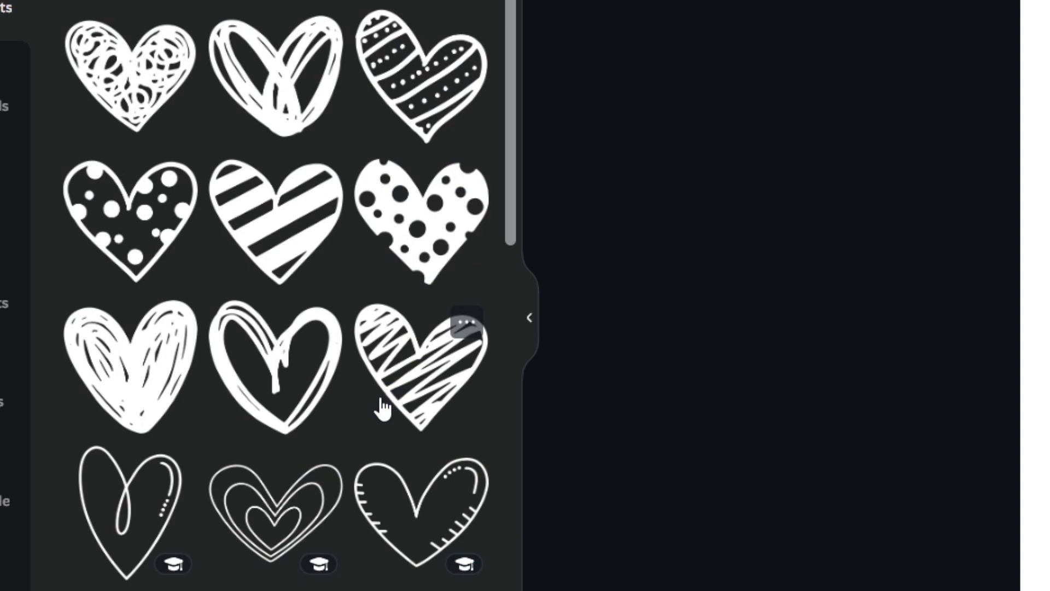
{"action": "scroll", "coordinate": [382, 408], "scroll_direction": "down", "scroll_amount": 6}
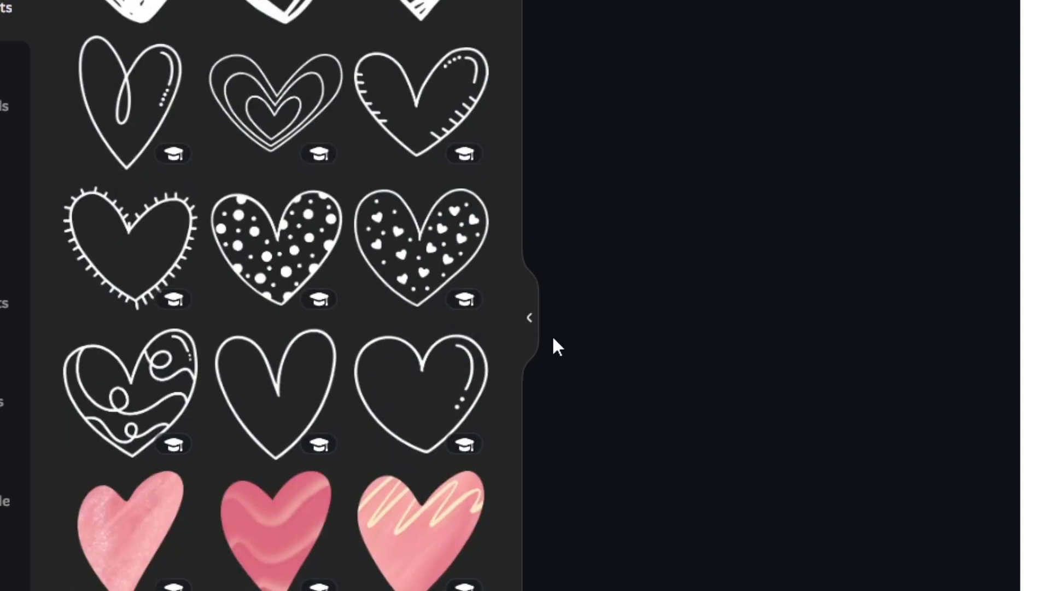
{"action": "scroll", "coordinate": [416, 366], "scroll_direction": "up", "scroll_amount": 6}
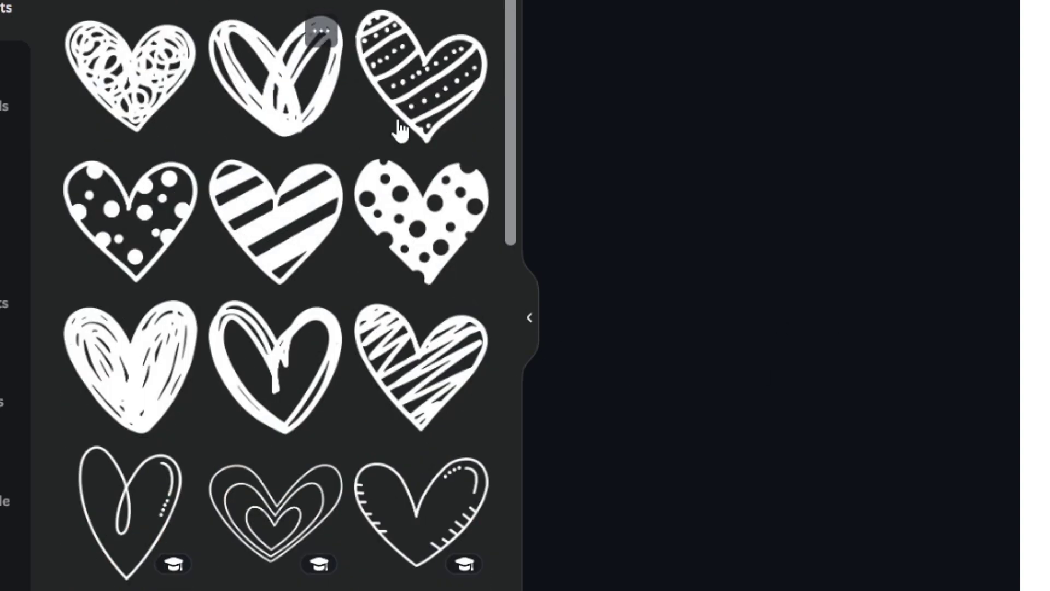
{"action": "left_click", "coordinate": [276, 77]}
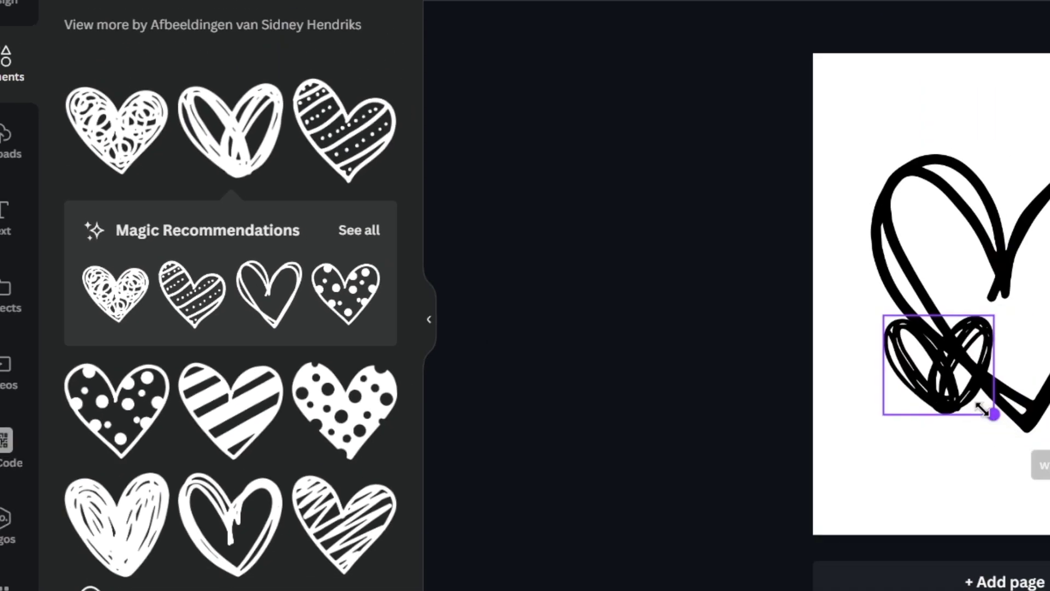
{"action": "left_click_drag", "start_coordinate": [652, 378], "coordinate": [622, 422]}
{"action": "left_click_drag", "start_coordinate": [623, 369], "coordinate": [621, 395]}
{"action": "left_click", "coordinate": [941, 328]}
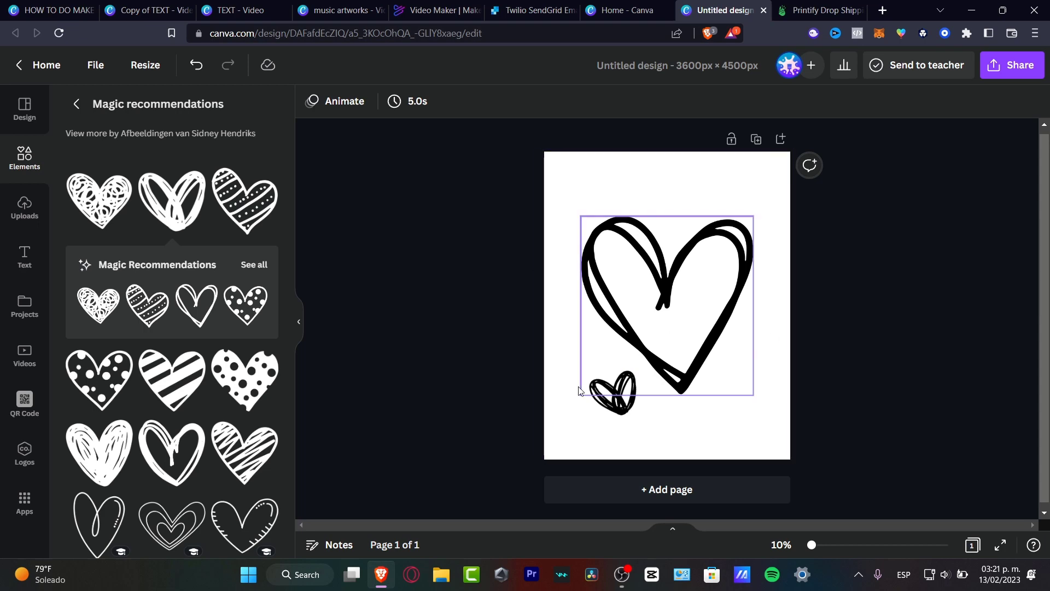
Scale both hearts together to about 3600 × 4286, full page width, and centre them
{"action": "left_click_drag", "start_coordinate": [936, 441], "coordinate": [451, 350]}
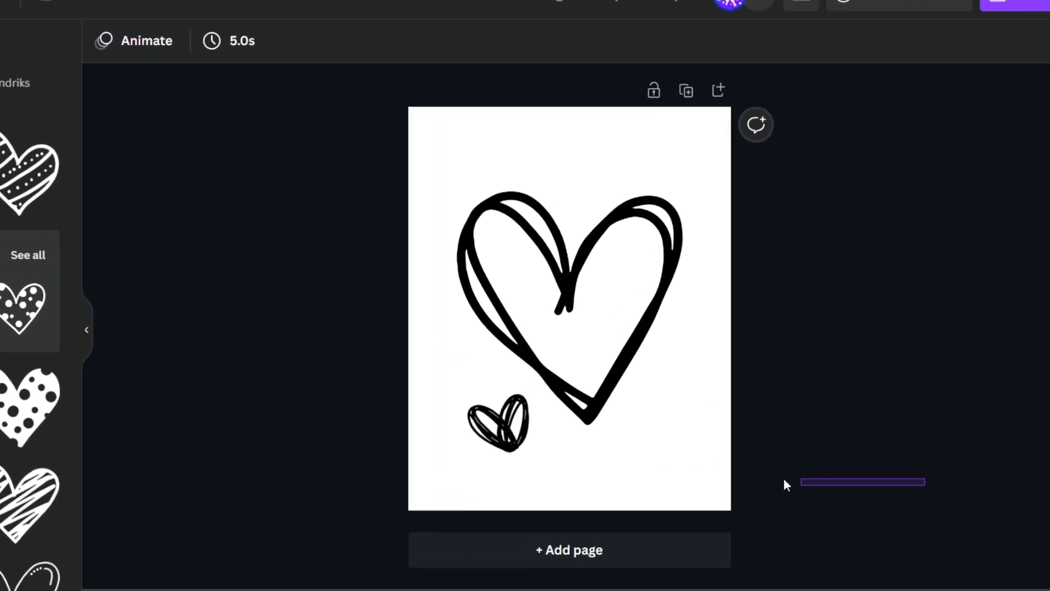
{"action": "left_click_drag", "start_coordinate": [240, 368], "coordinate": [111, 131]}
{"action": "left_click_drag", "start_coordinate": [600, 264], "coordinate": [545, 310]}
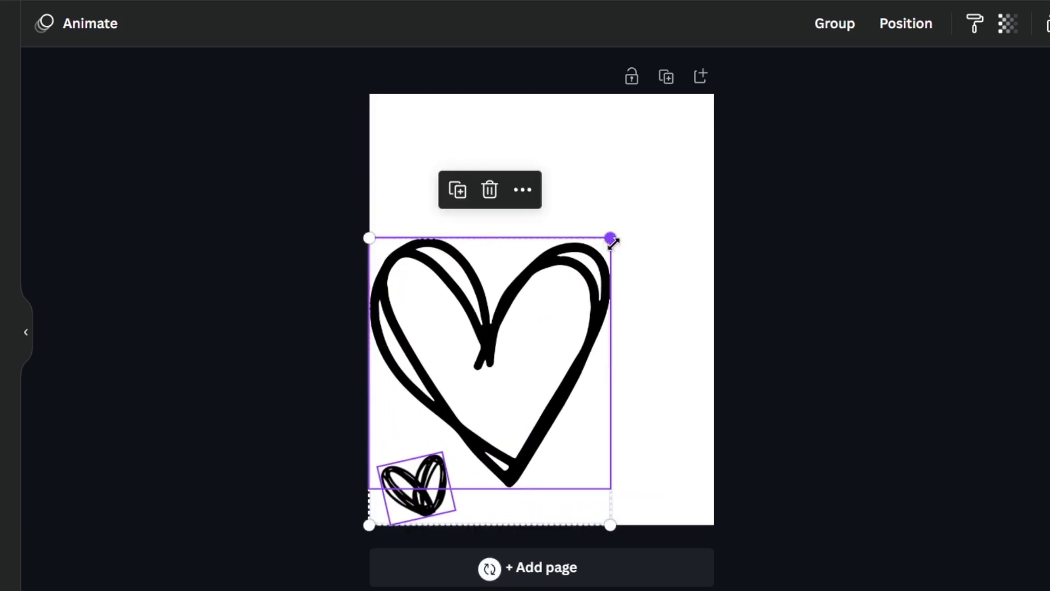
{"action": "left_click_drag", "start_coordinate": [610, 238], "coordinate": [750, 153]}
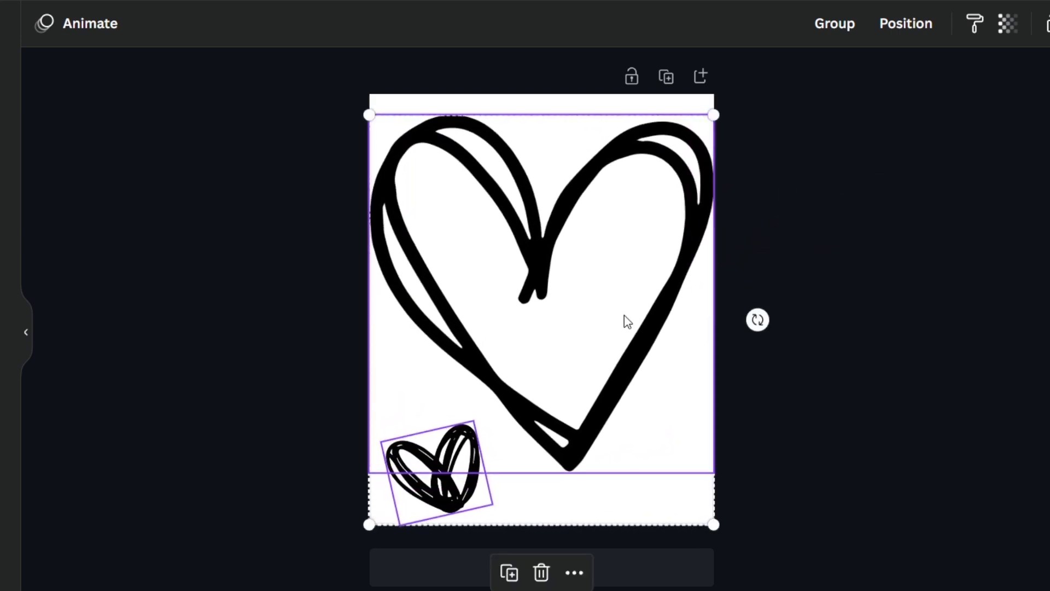
{"action": "left_click_drag", "start_coordinate": [627, 308], "coordinate": [626, 307]}
{"action": "left_click", "coordinate": [958, 247]}
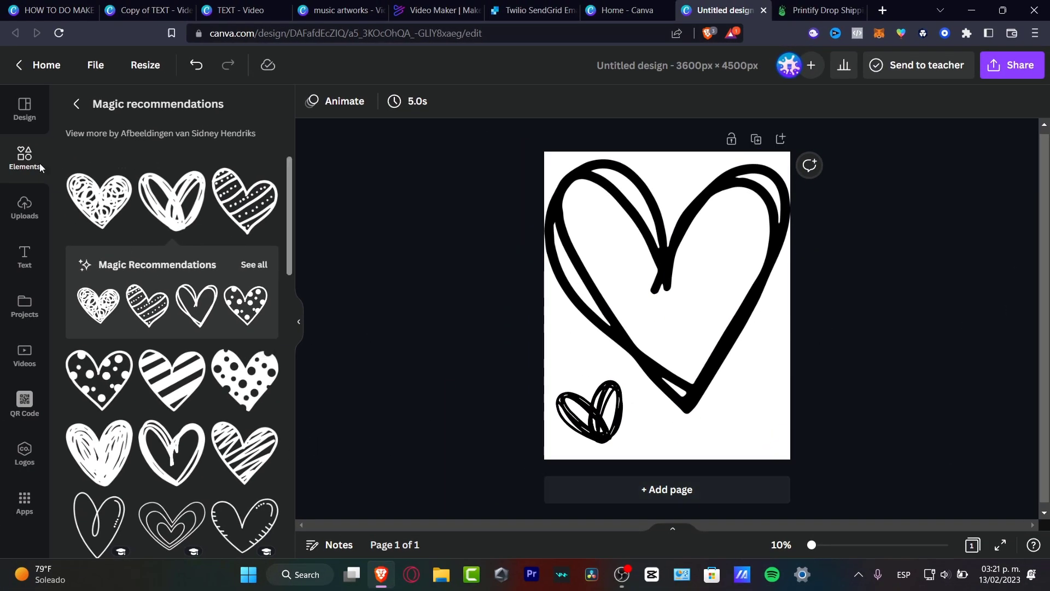
Add a subheading reading 'you.' and place it in the centre of the big heart
{"action": "left_click", "coordinate": [30, 159]}
{"action": "left_click", "coordinate": [22, 263]}
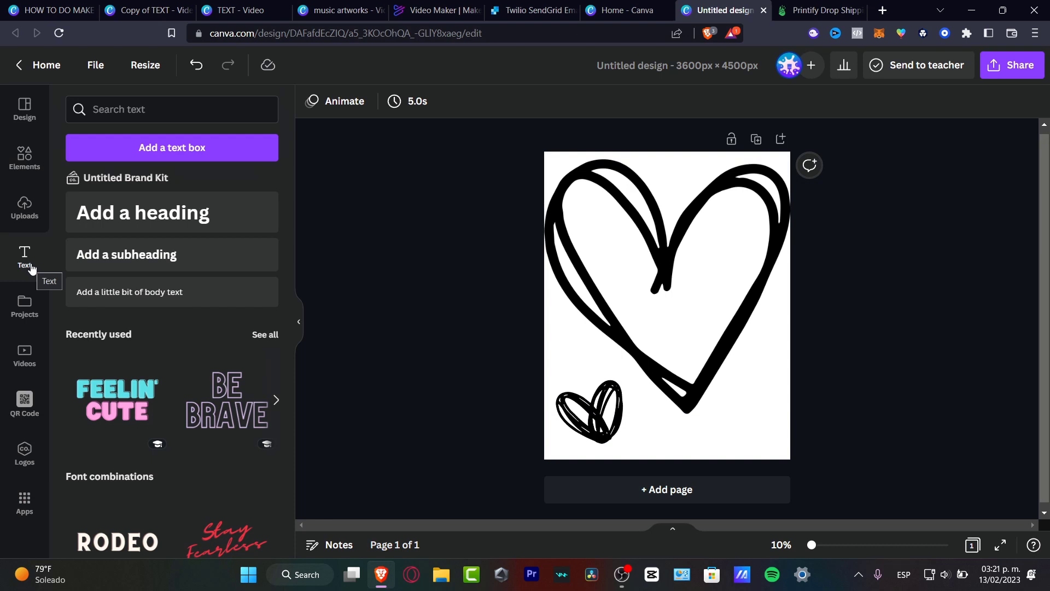
{"action": "double_click", "coordinate": [177, 261]}
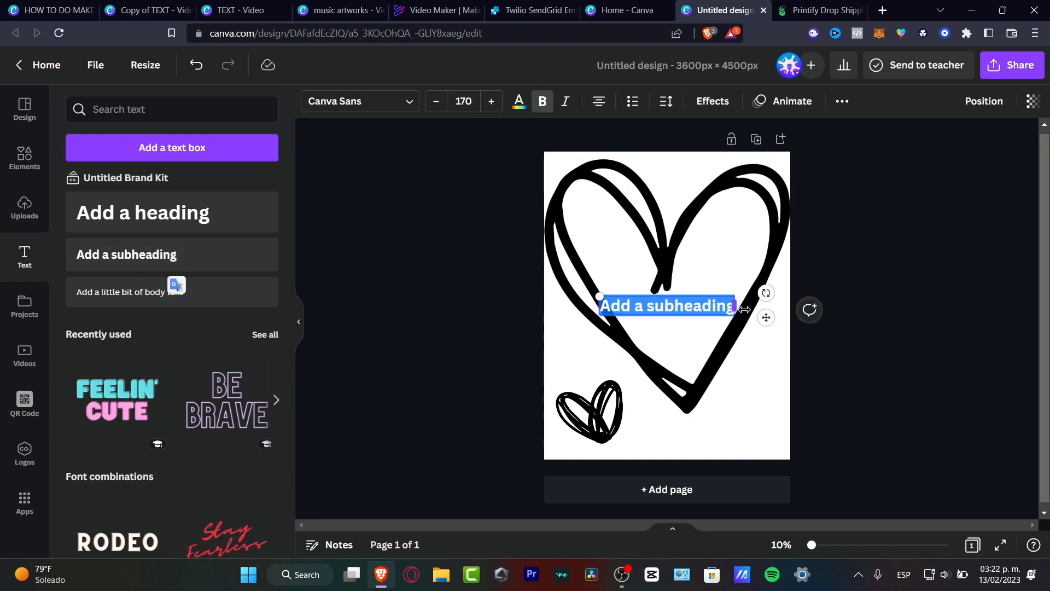
{"action": "type", "text": "you."}
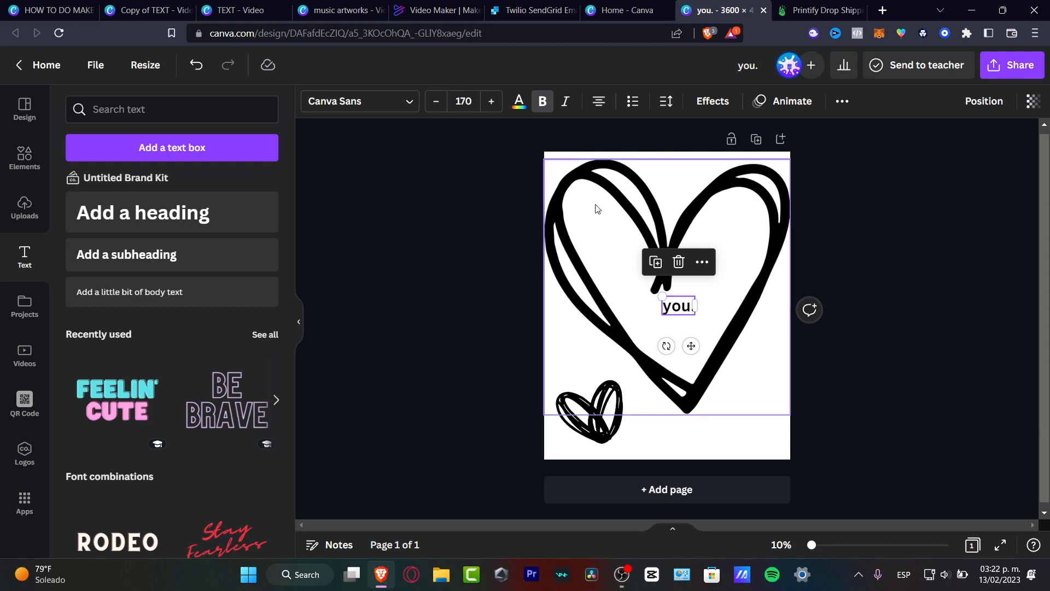
{"action": "left_click_drag", "start_coordinate": [674, 306], "coordinate": [656, 324]}
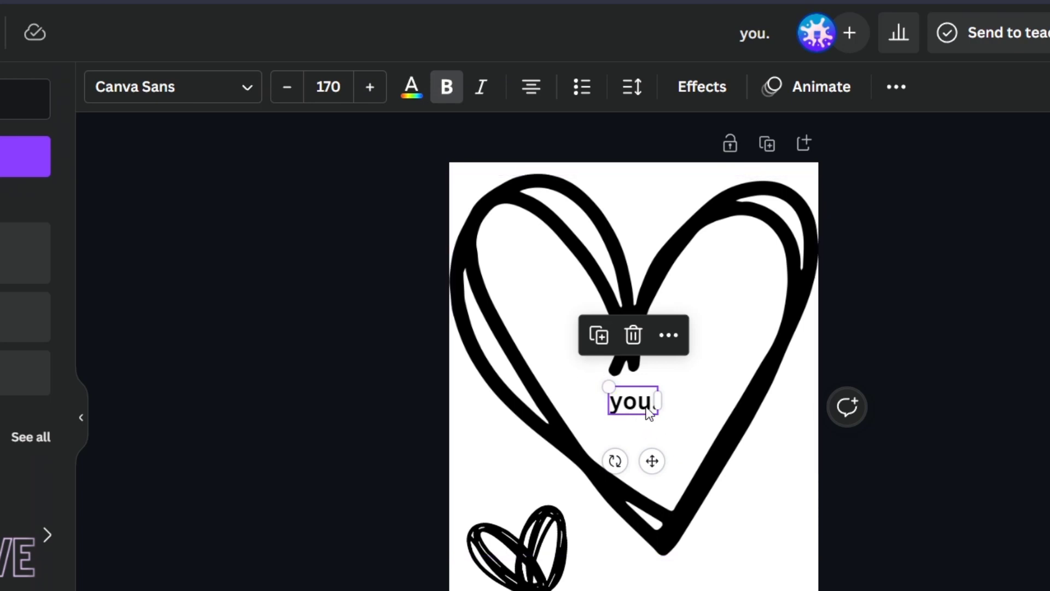
Switch 'you.' from Bukhari Script to the TAN Pearl font and widen it to one line
{"action": "left_click", "coordinate": [246, 94]}
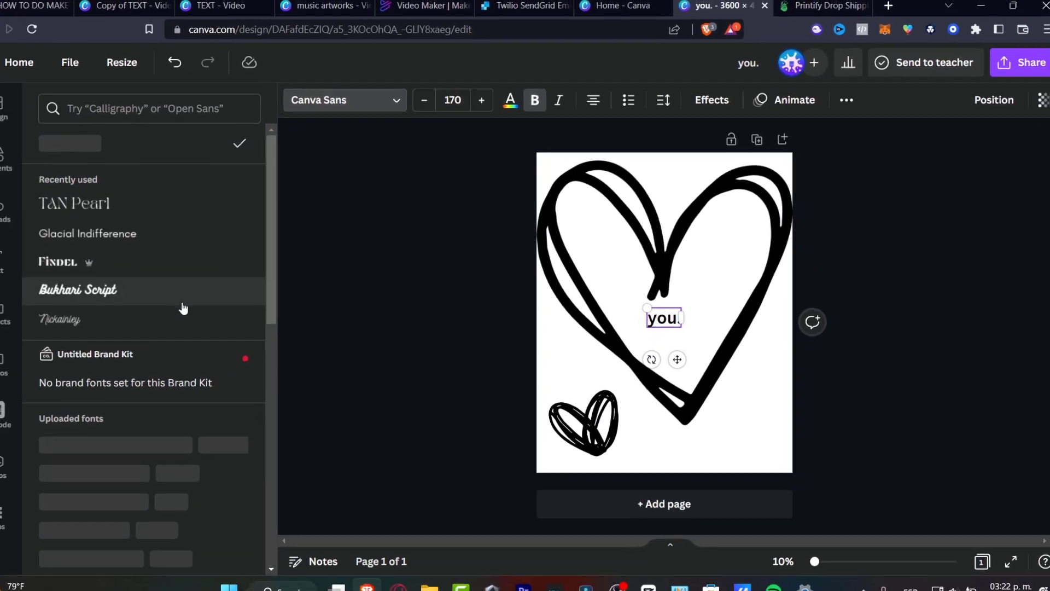
{"action": "left_click", "coordinate": [197, 295]}
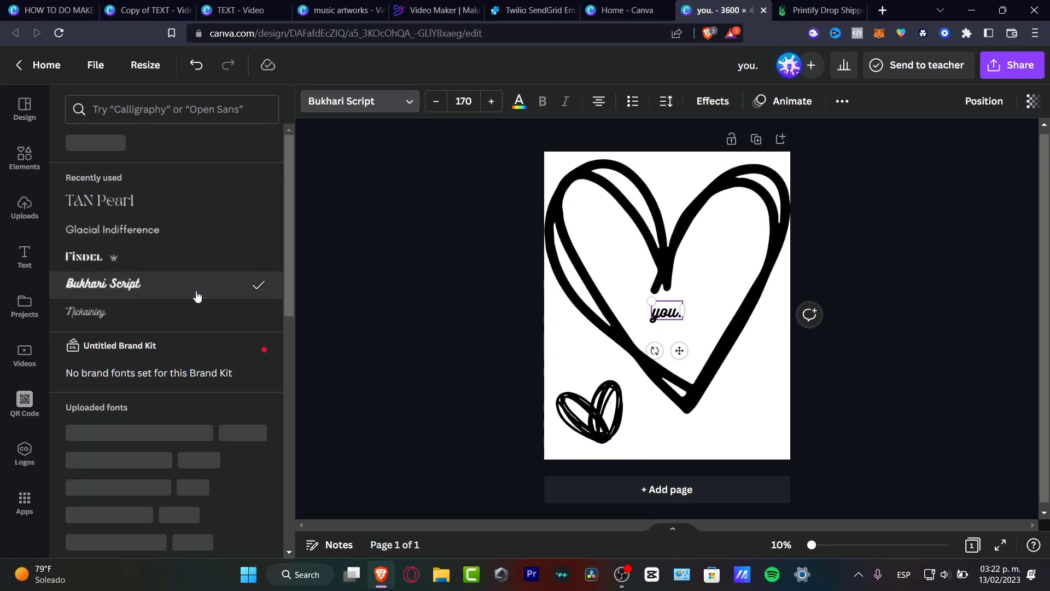
{"action": "scroll", "coordinate": [197, 296], "scroll_direction": "down", "scroll_amount": 10}
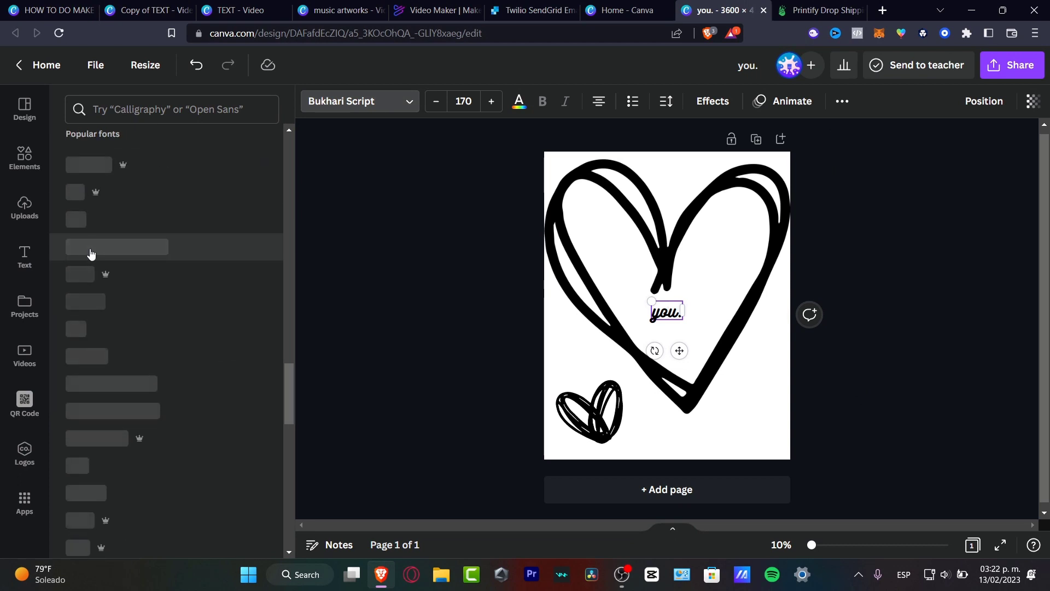
{"action": "scroll", "coordinate": [123, 268], "scroll_direction": "up", "scroll_amount": 3}
{"action": "scroll", "coordinate": [125, 273], "scroll_direction": "up", "scroll_amount": 5}
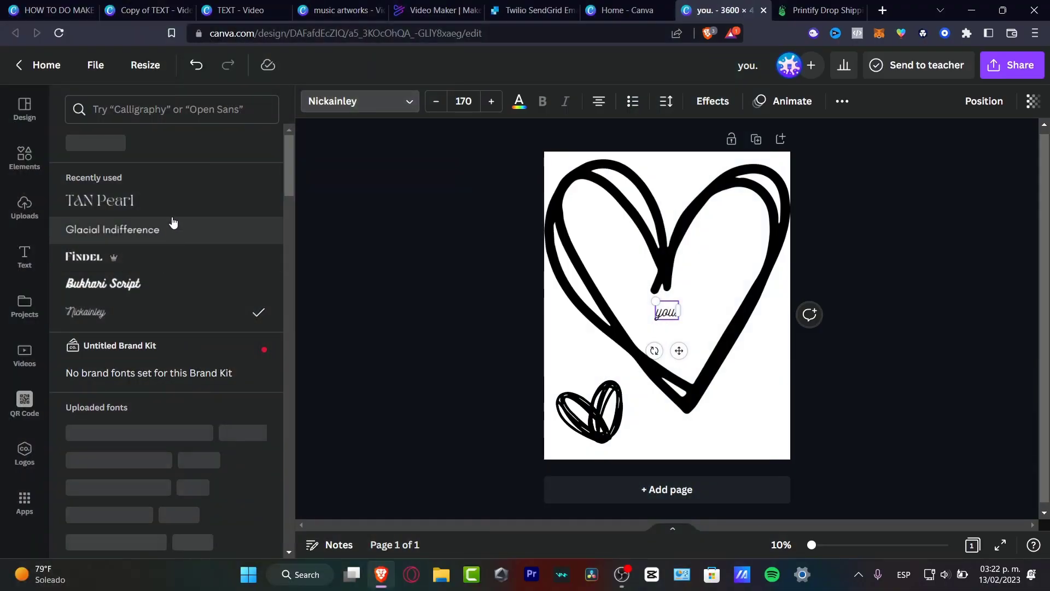
{"action": "left_click", "coordinate": [172, 213]}
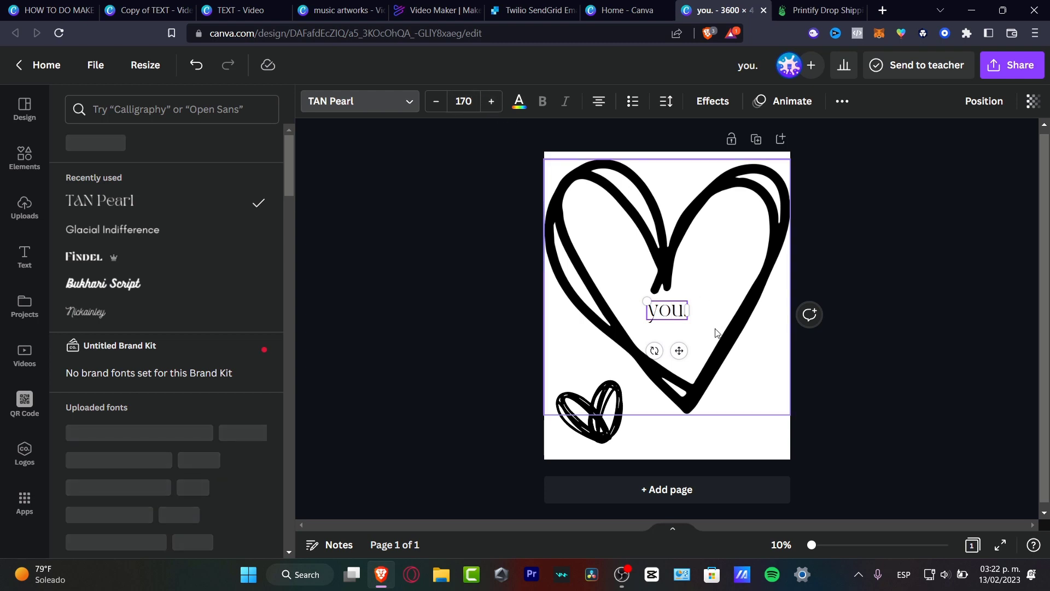
{"action": "left_click_drag", "start_coordinate": [688, 311], "coordinate": [701, 316]}
{"action": "left_click", "coordinate": [908, 318]}
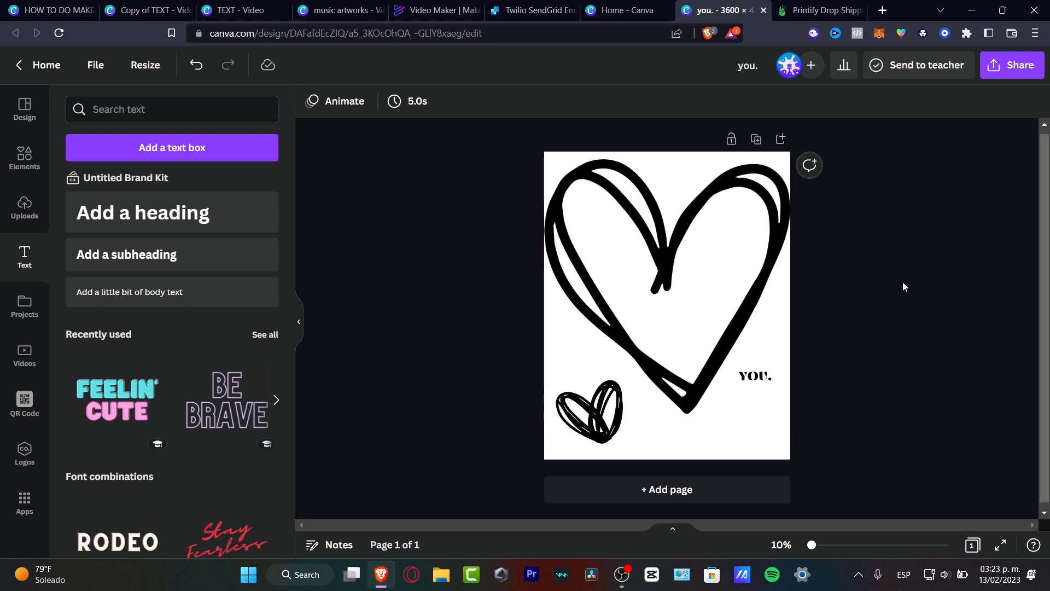
Group the hearts and 'you.' text into one object and reposition it on the page
{"action": "left_click_drag", "start_coordinate": [804, 448], "coordinate": [447, 231]}
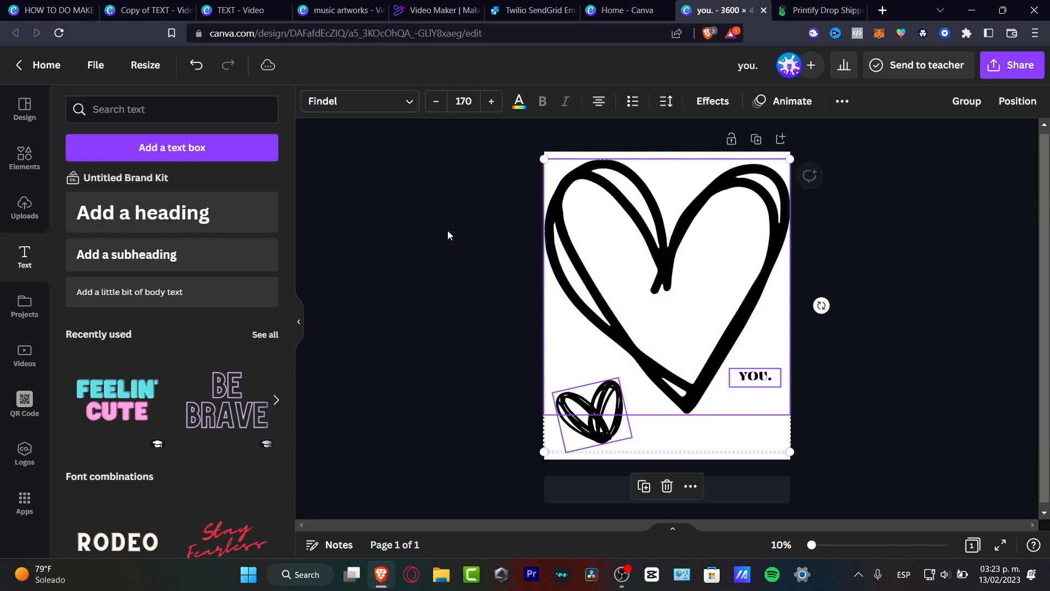
{"action": "left_click", "coordinate": [967, 104]}
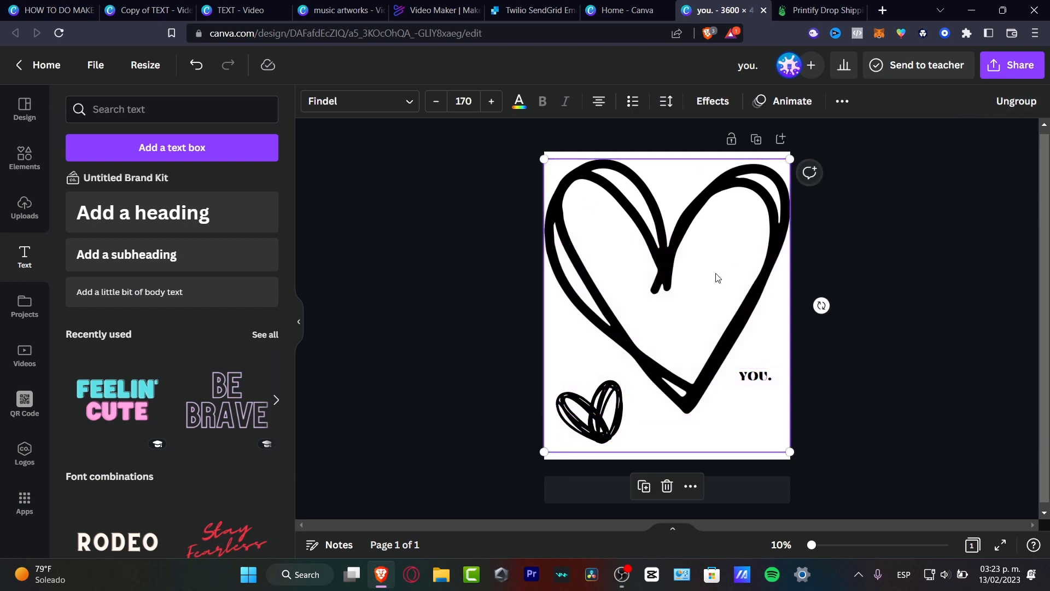
{"action": "mouse_move", "coordinate": [701, 278]}
{"action": "left_mouse_down"}
{"action": "mouse_move", "coordinate": [776, 286]}
{"action": "mouse_move", "coordinate": [787, 305]}
{"action": "mouse_move", "coordinate": [702, 287]}
{"action": "left_mouse_up"}
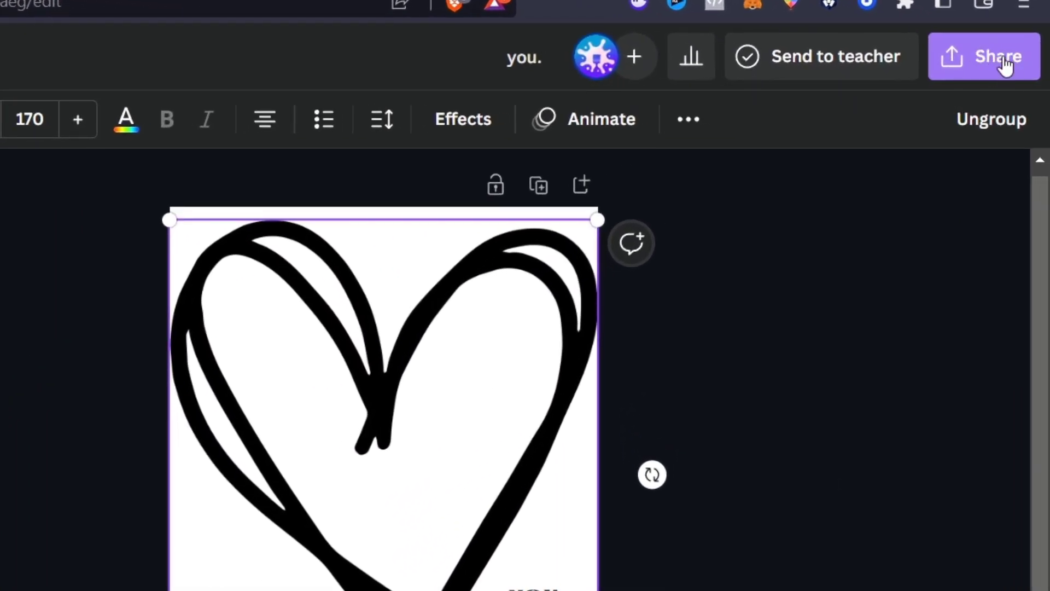
Open Canva's download settings and compare the format list with Printify's supported file types
{"action": "left_click", "coordinate": [1010, 64]}
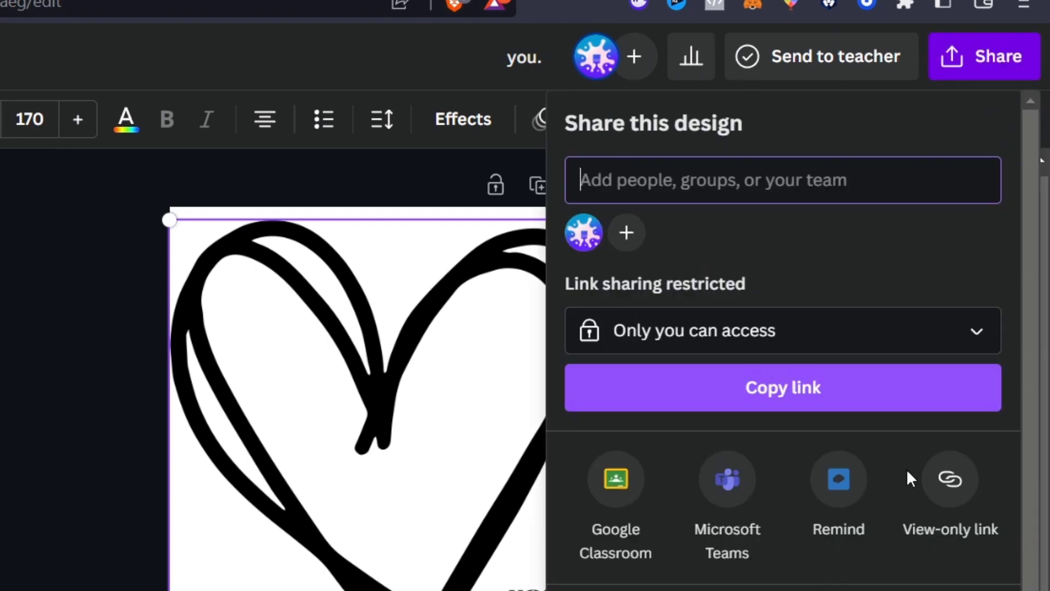
{"action": "left_click", "coordinate": [871, 588]}
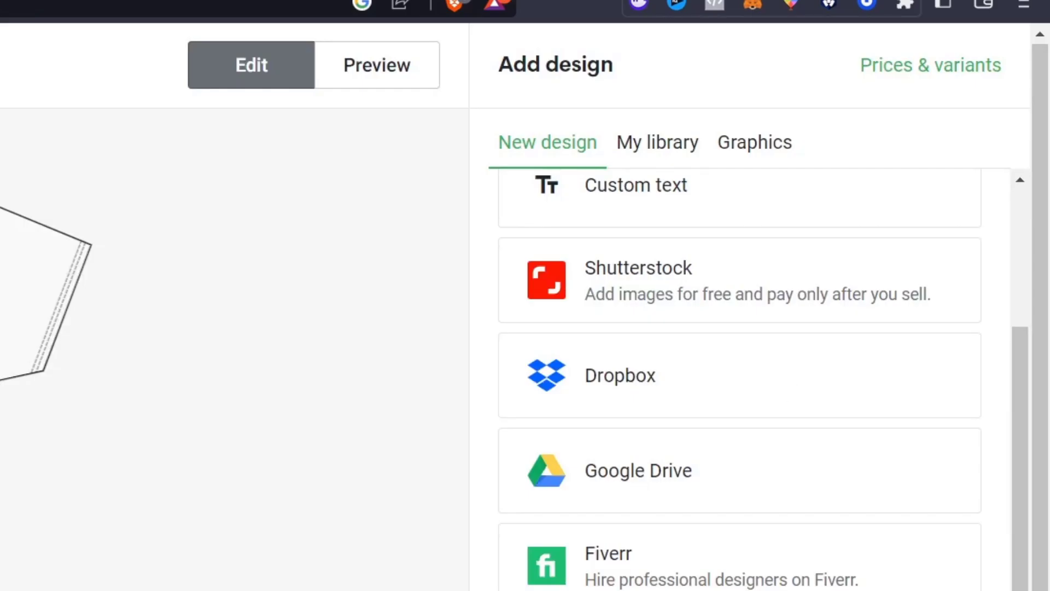
{"action": "left_click_drag", "start_coordinate": [770, 412], "coordinate": [850, 410]}
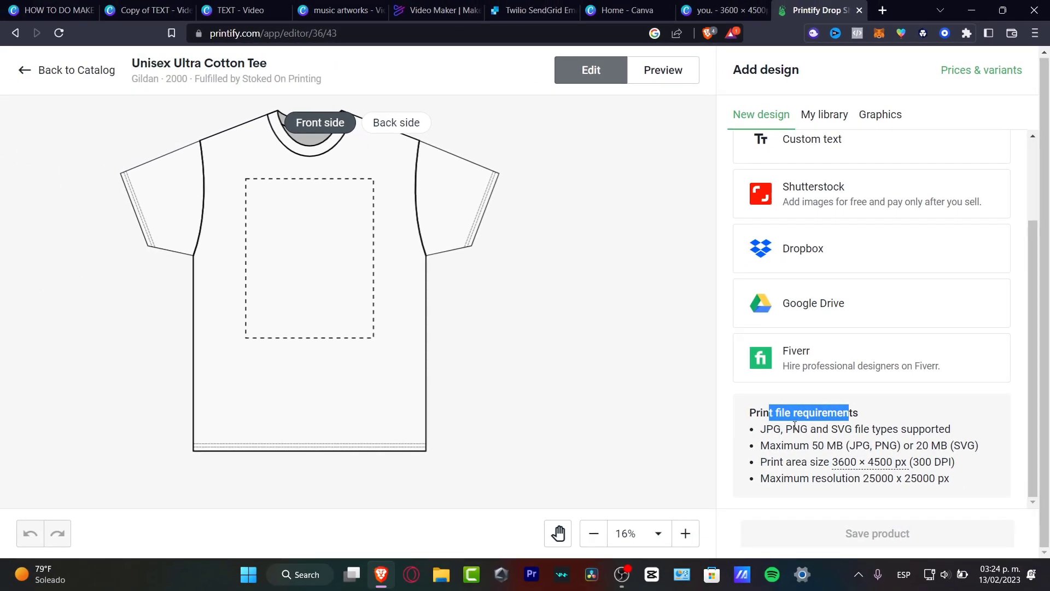
{"action": "left_click_drag", "start_coordinate": [762, 430], "coordinate": [953, 428]}
{"action": "left_click", "coordinate": [722, 10]}
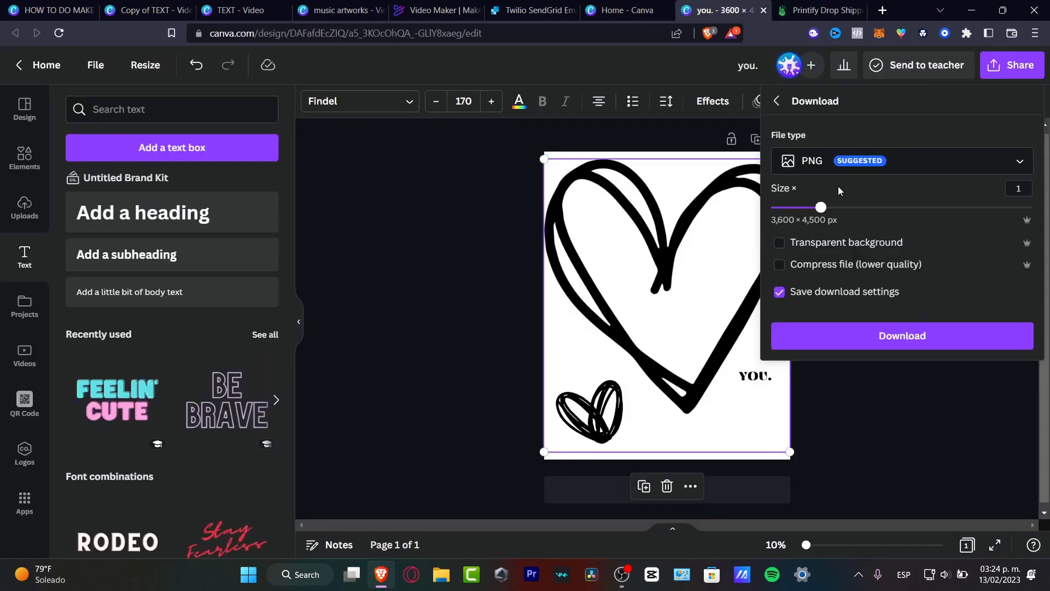
{"action": "left_click", "coordinate": [809, 163]}
{"action": "left_click", "coordinate": [850, 199]}
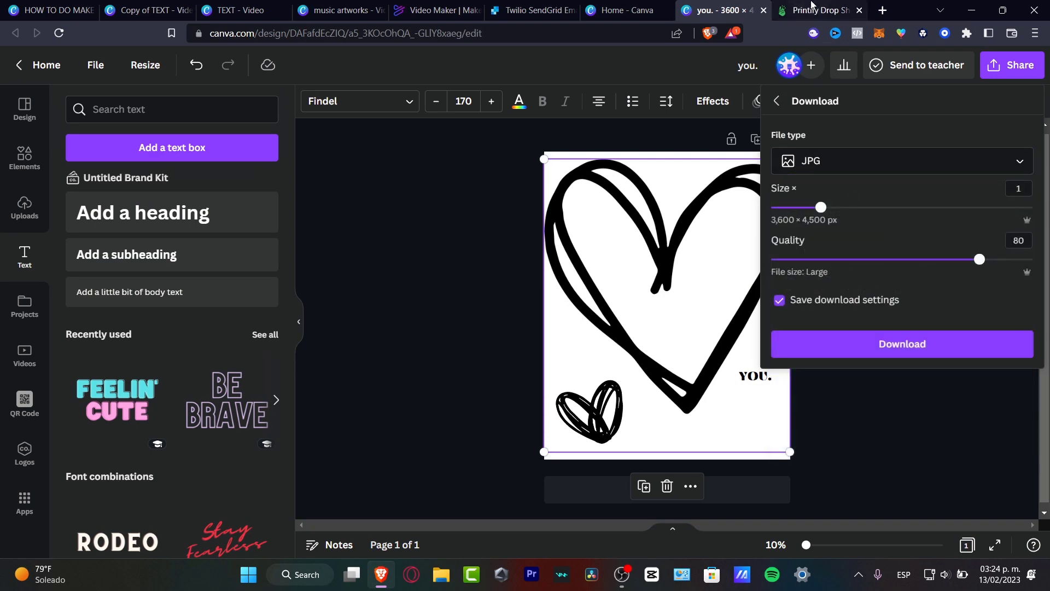
After checking Printify's maximum file size, export a transparent-background PNG (you_.png)
{"action": "left_click", "coordinate": [820, 10]}
{"action": "left_click_drag", "start_coordinate": [794, 446], "coordinate": [951, 478]}
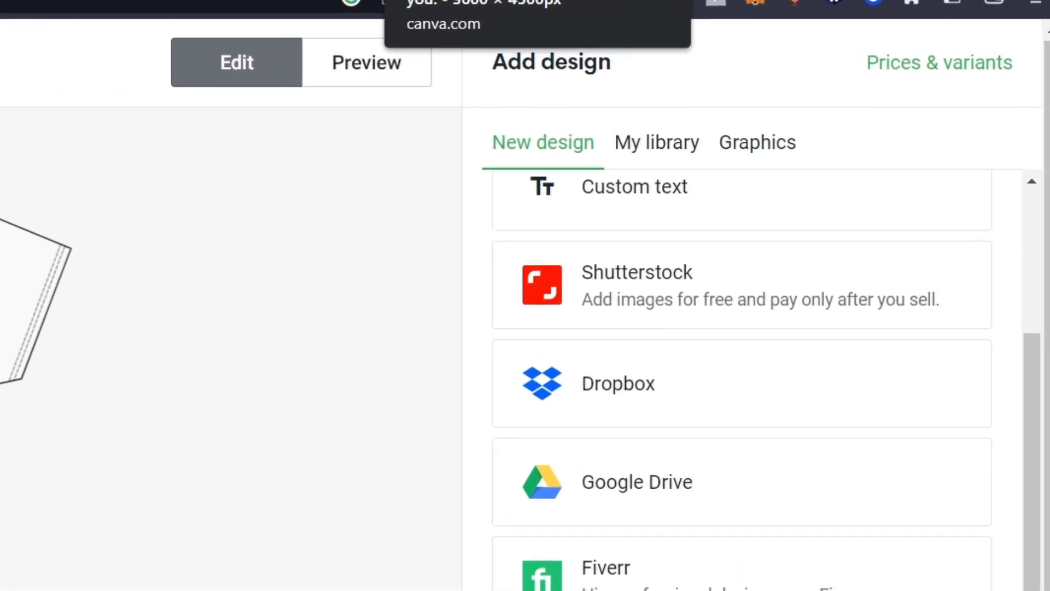
{"action": "left_click", "coordinate": [416, 4]}
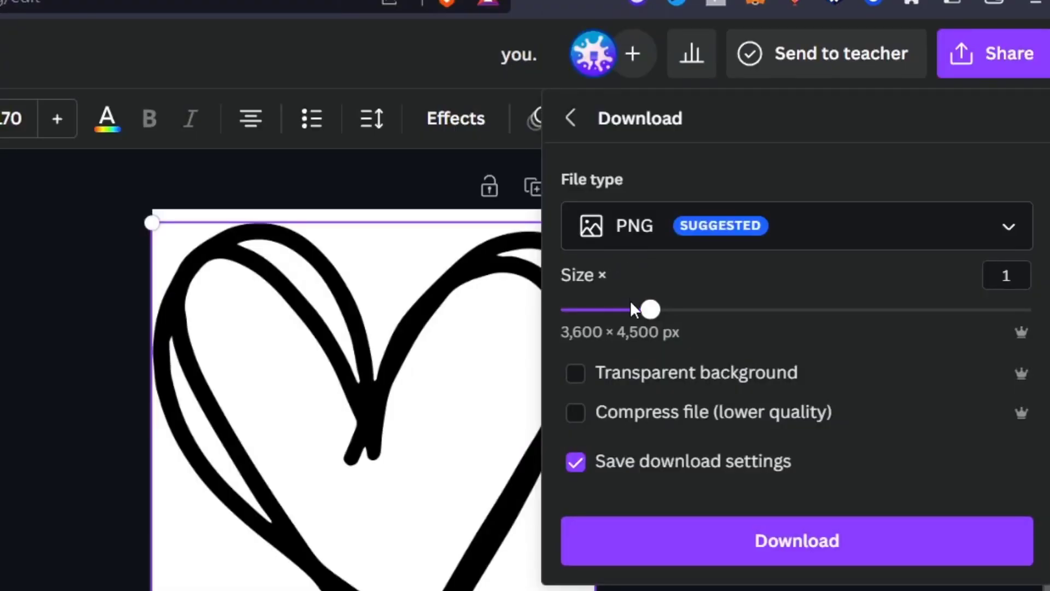
{"action": "left_click", "coordinate": [722, 382]}
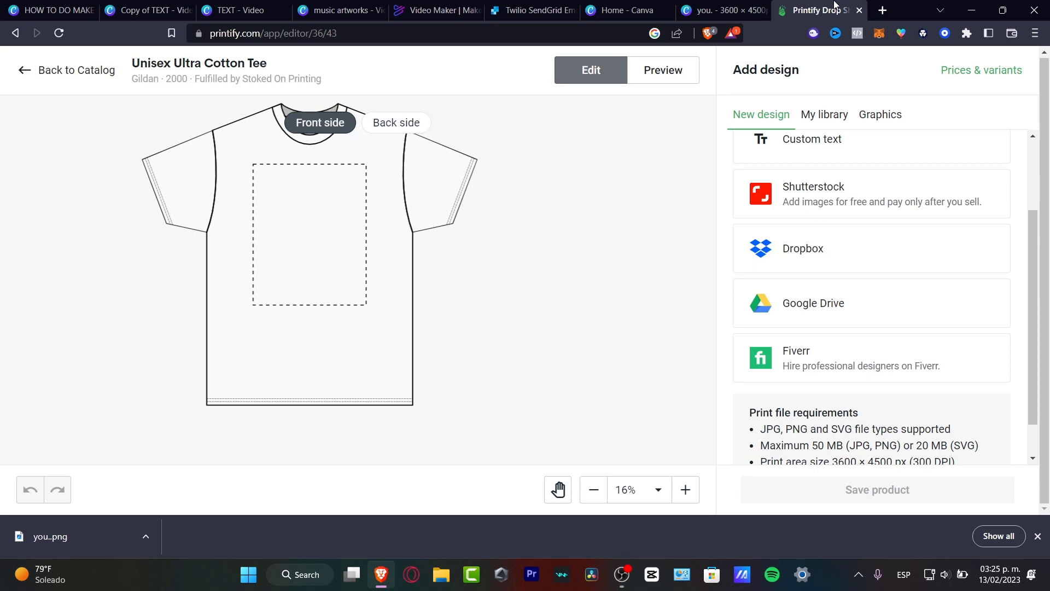
{"action": "left_click", "coordinate": [724, 9]}
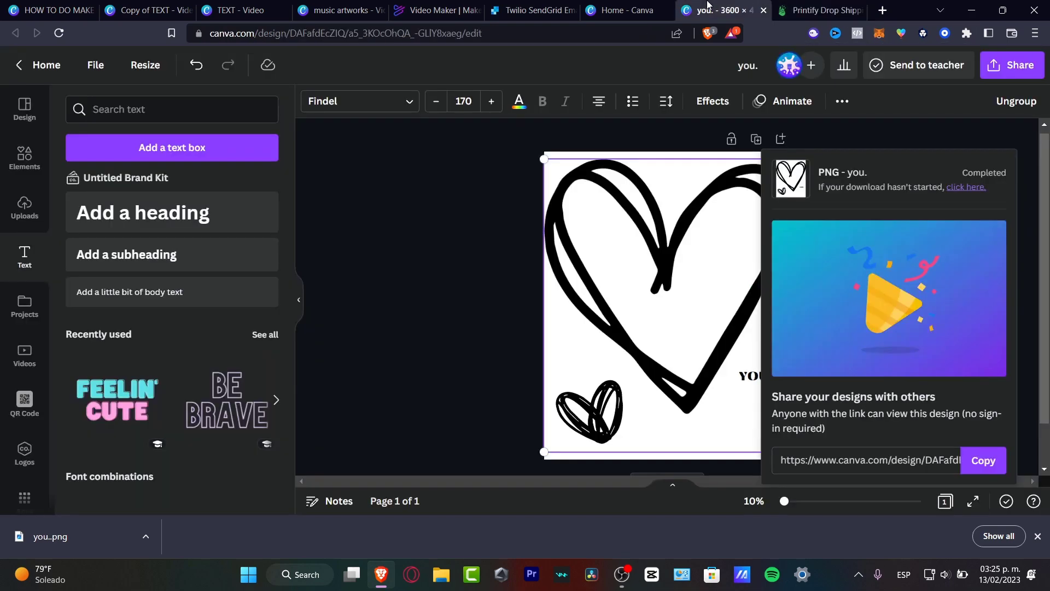
Drop the downloaded heart PNG onto the front print area of the Printify tee
{"action": "left_click", "coordinate": [826, 7]}
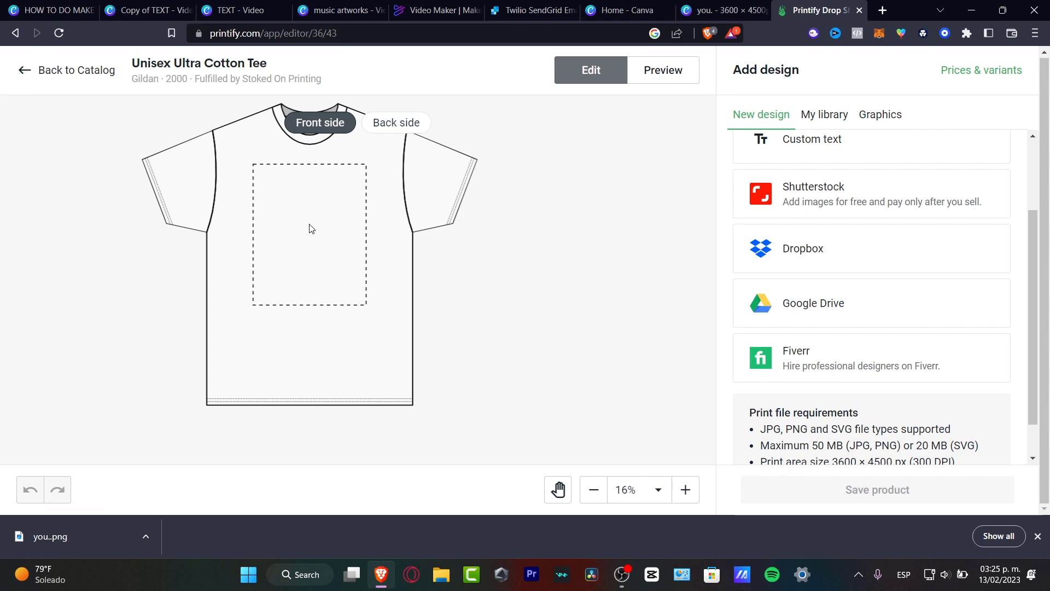
{"action": "mouse_move", "coordinate": [323, 248]}
{"action": "left_mouse_down"}
{"action": "mouse_move", "coordinate": [764, 117]}
{"action": "mouse_move", "coordinate": [890, 207]}
{"action": "mouse_move", "coordinate": [291, 290]}
{"action": "left_mouse_up"}
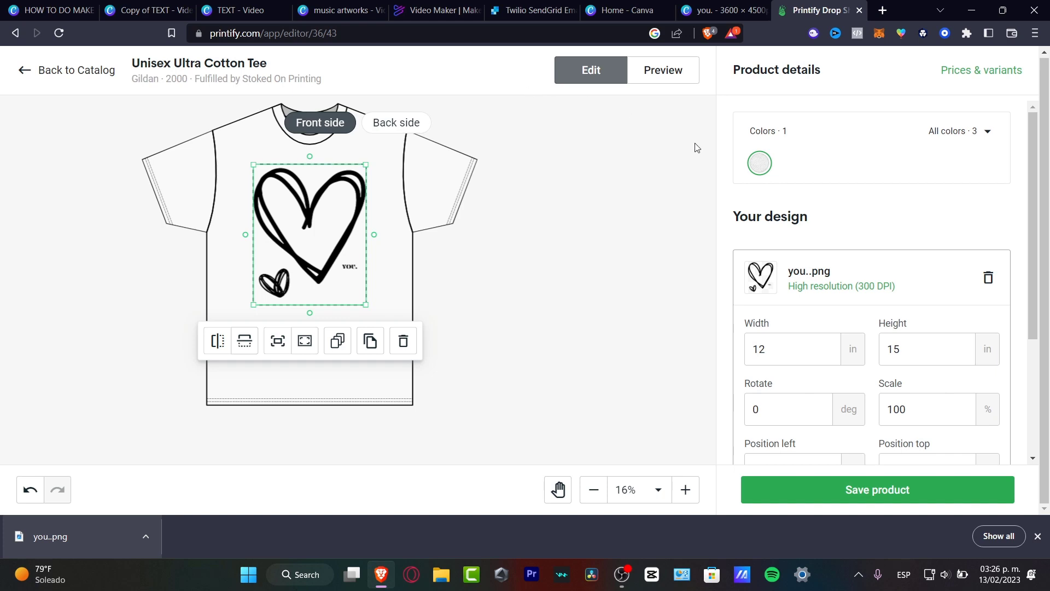
{"action": "scroll", "coordinate": [853, 214], "scroll_direction": "down", "scroll_amount": 3}
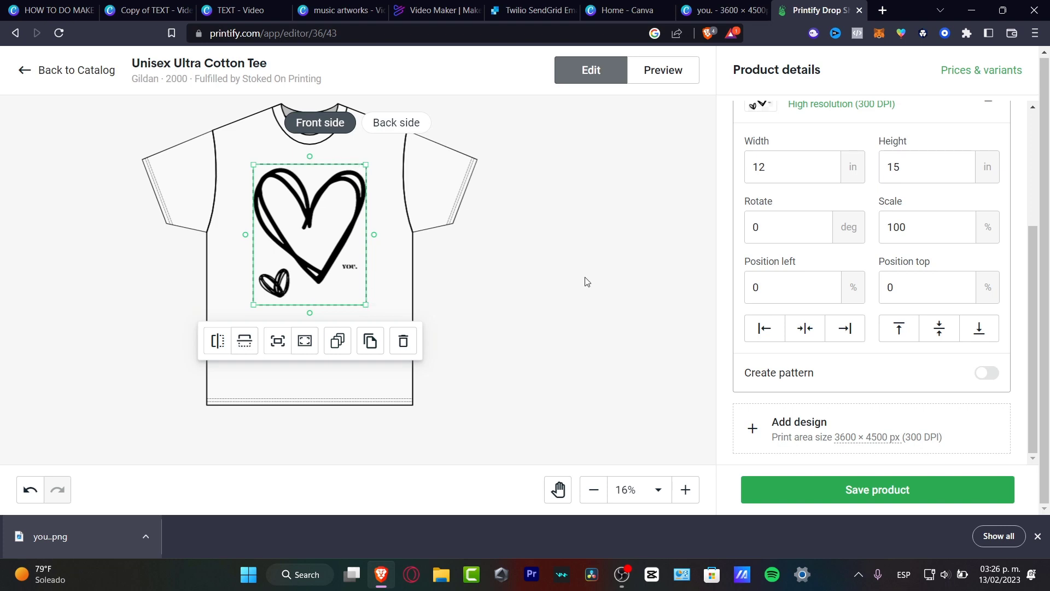
Check the back and front sides of the tee, then save the product
{"action": "left_click", "coordinate": [396, 123]}
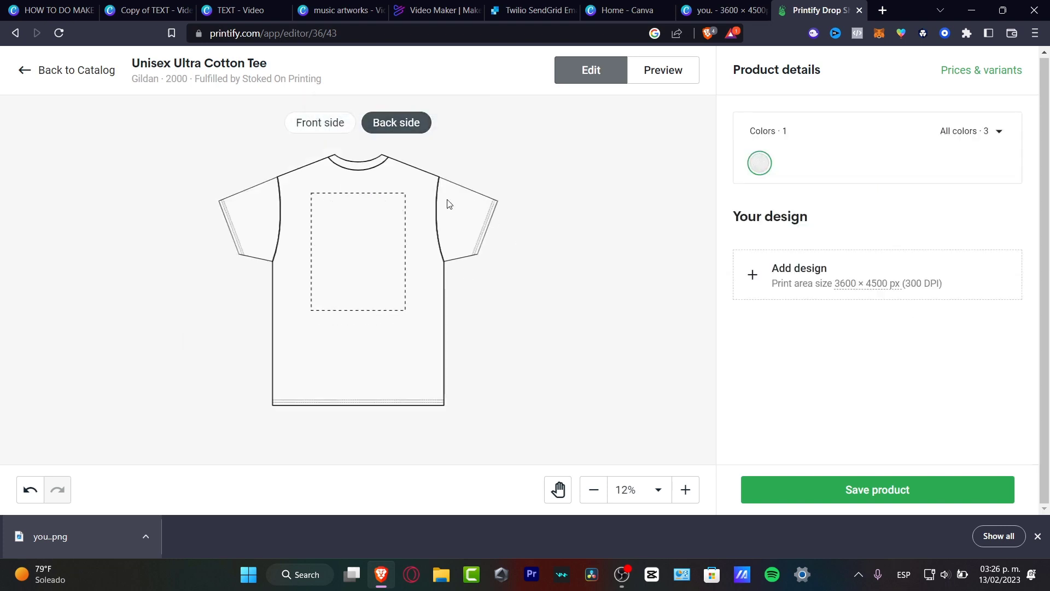
{"action": "left_click", "coordinate": [320, 122]}
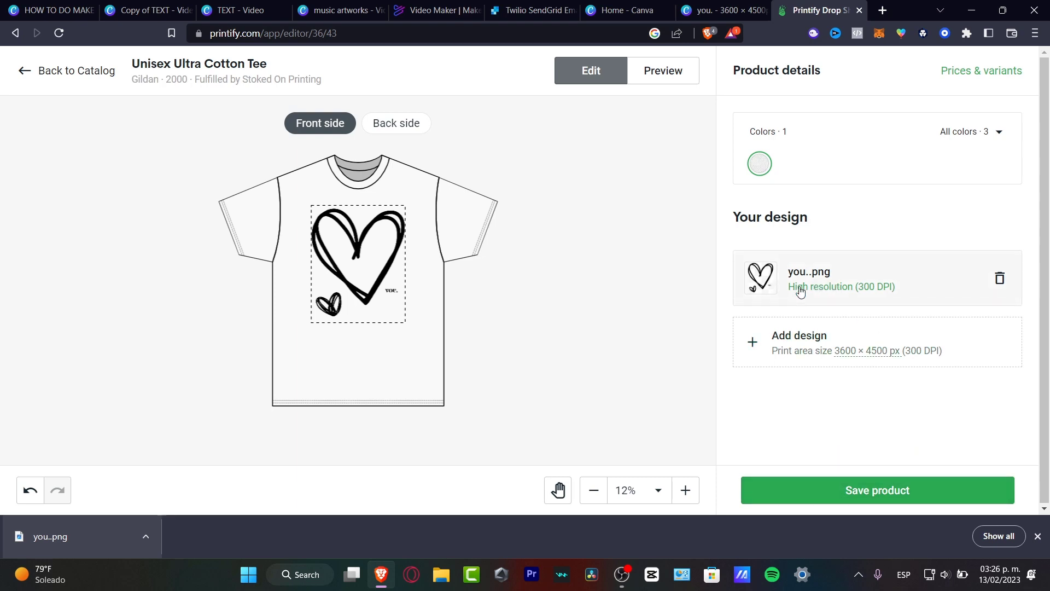
{"action": "left_click", "coordinate": [901, 490]}
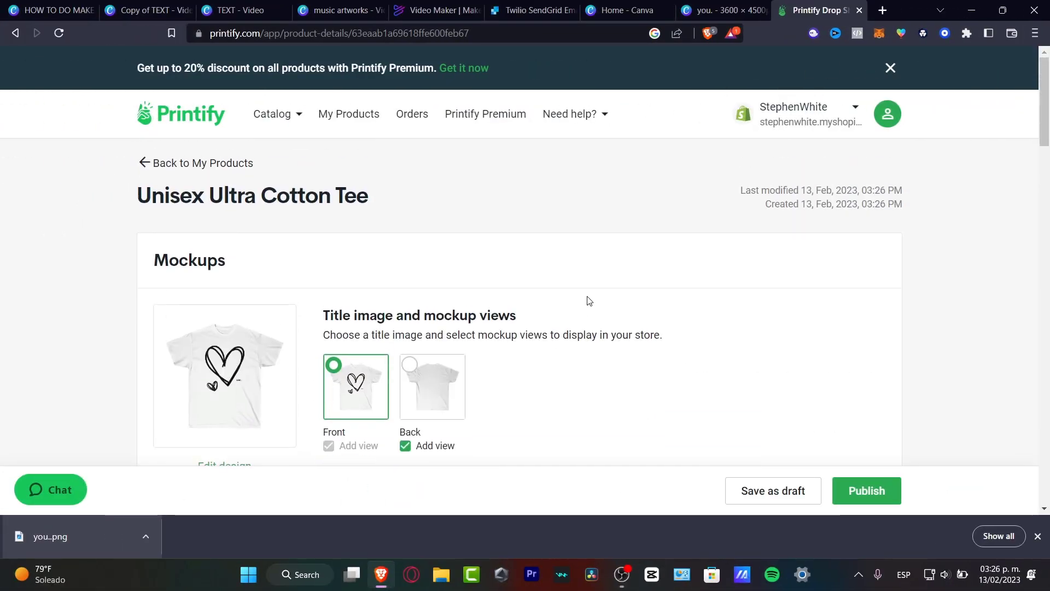
Publish the heart tee product from its details page
{"action": "scroll", "coordinate": [596, 365], "scroll_direction": "down", "scroll_amount": 3}
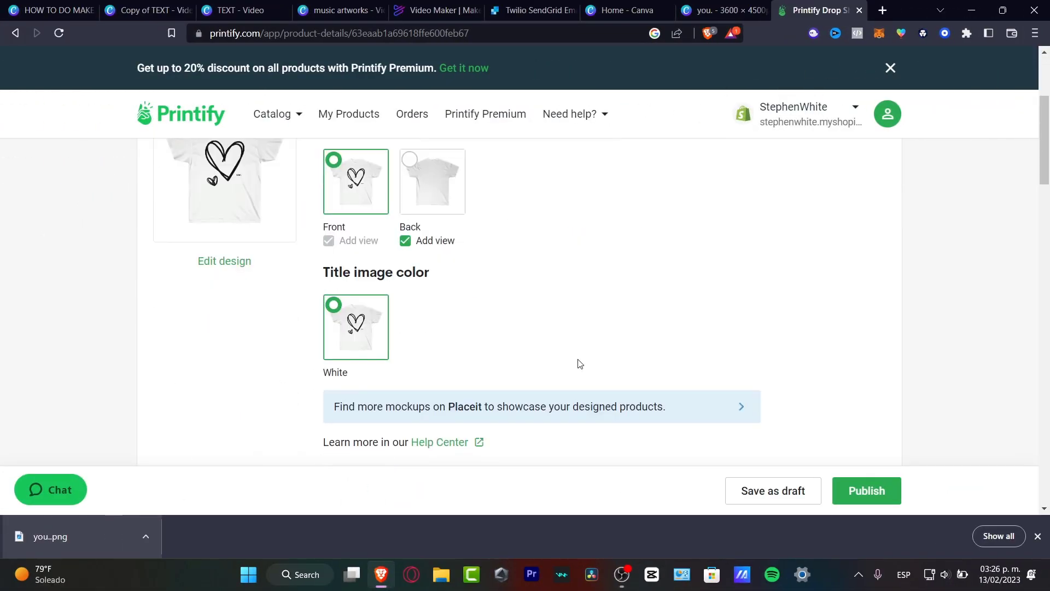
{"action": "scroll", "coordinate": [580, 364], "scroll_direction": "down", "scroll_amount": 3}
{"action": "scroll", "coordinate": [516, 369], "scroll_direction": "down", "scroll_amount": 5}
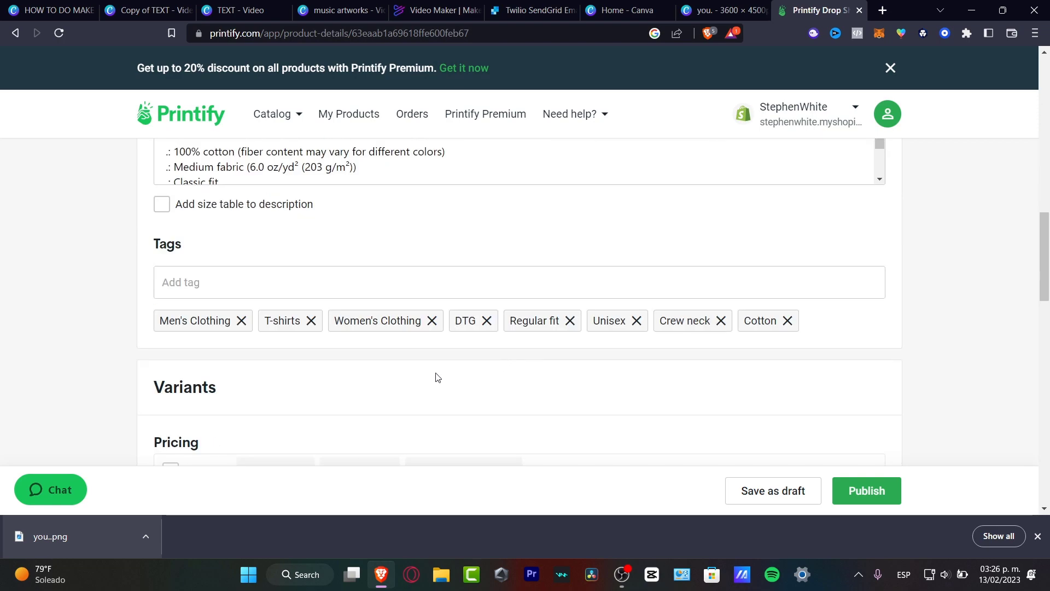
{"action": "scroll", "coordinate": [396, 372], "scroll_direction": "down", "scroll_amount": 8}
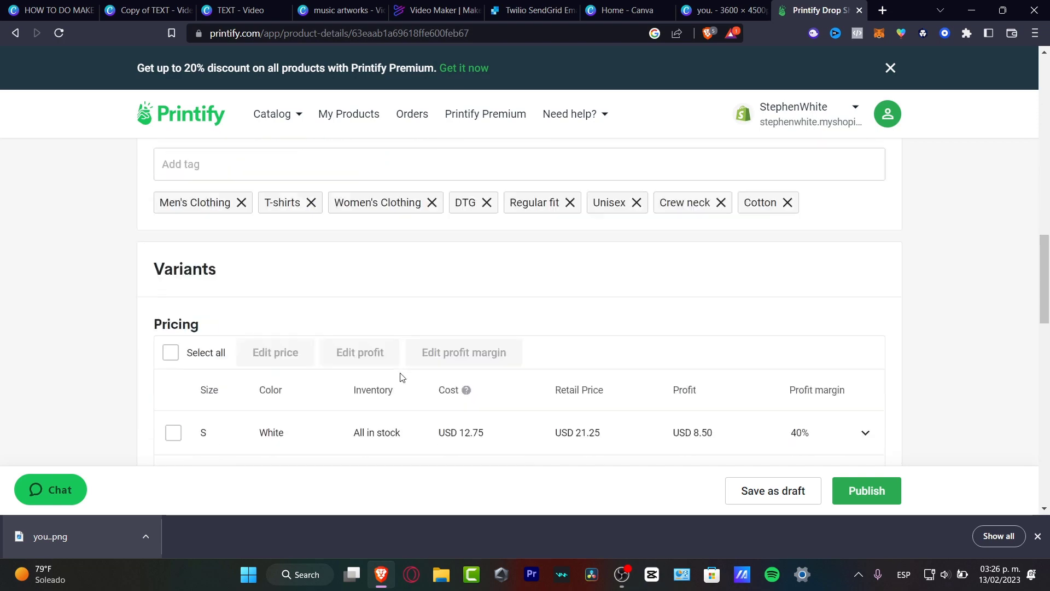
{"action": "left_click", "coordinate": [868, 492]}
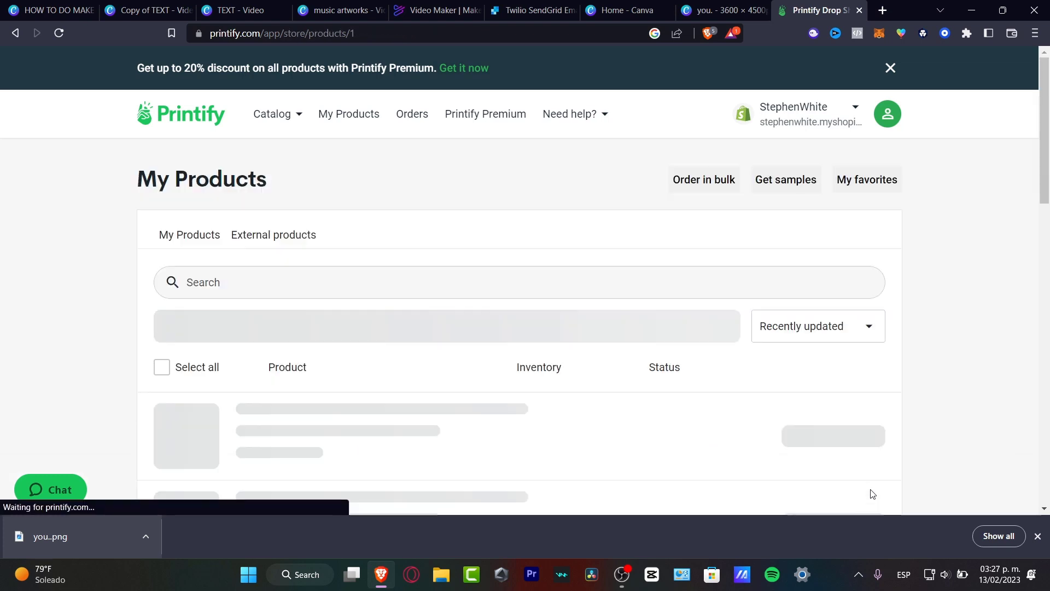
Open the new heart tee's front-view preview from My Products
{"action": "scroll", "coordinate": [633, 340], "scroll_direction": "down", "scroll_amount": 4}
{"action": "left_click", "coordinate": [399, 323]}
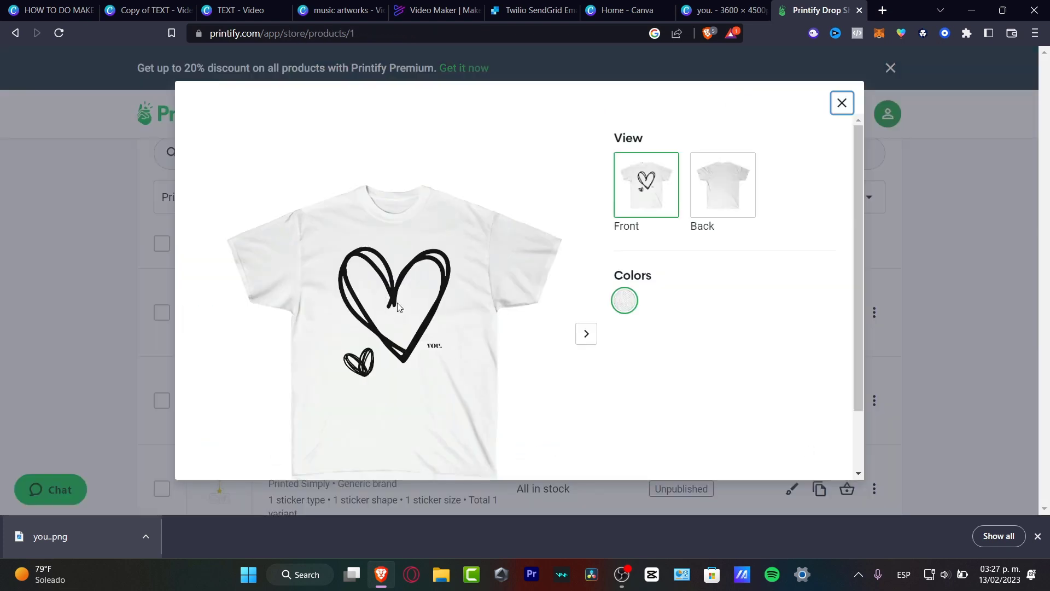
{"action": "scroll", "coordinate": [407, 312], "scroll_direction": "down", "scroll_amount": 1}
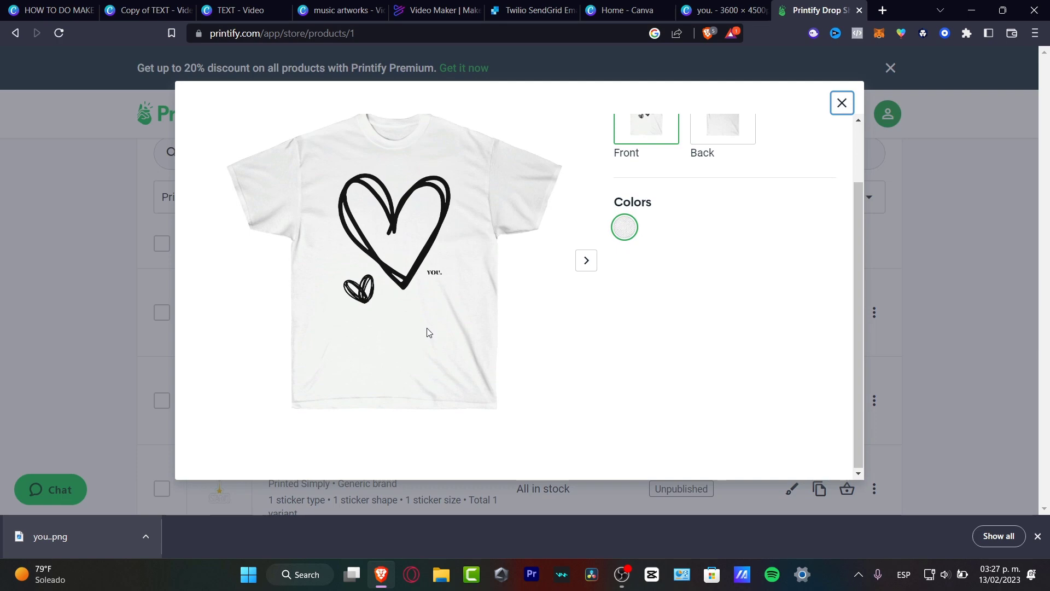
In Canva, select all the heart design elements and show all Smartmockups under Edit image
{"action": "left_click", "coordinate": [718, 6]}
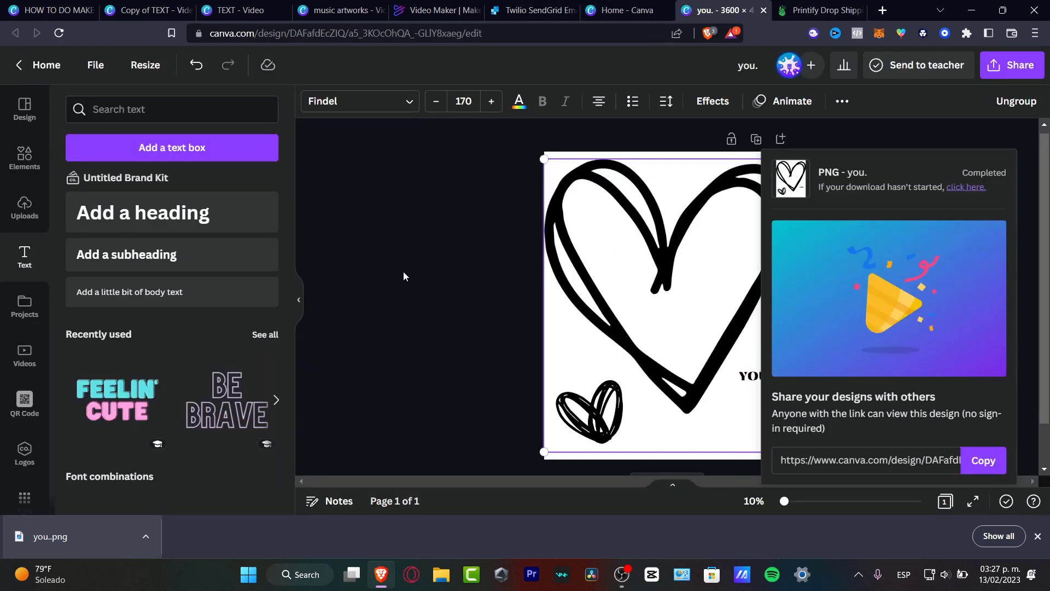
{"action": "left_click", "coordinate": [417, 193]}
{"action": "left_click_drag", "start_coordinate": [427, 192], "coordinate": [852, 414]}
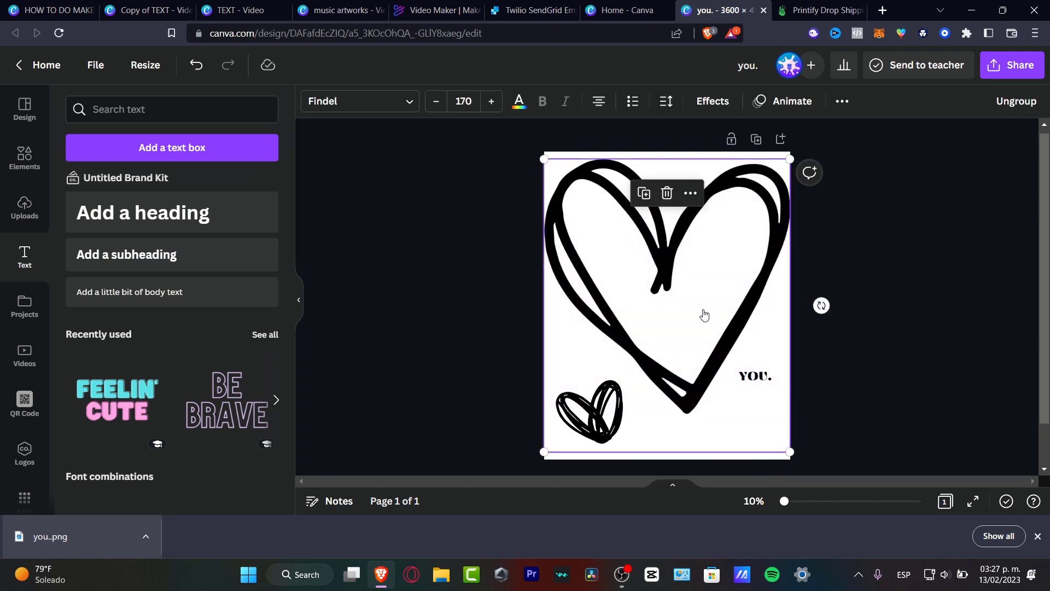
{"action": "right_click", "coordinate": [704, 315]}
{"action": "left_click", "coordinate": [378, 102]}
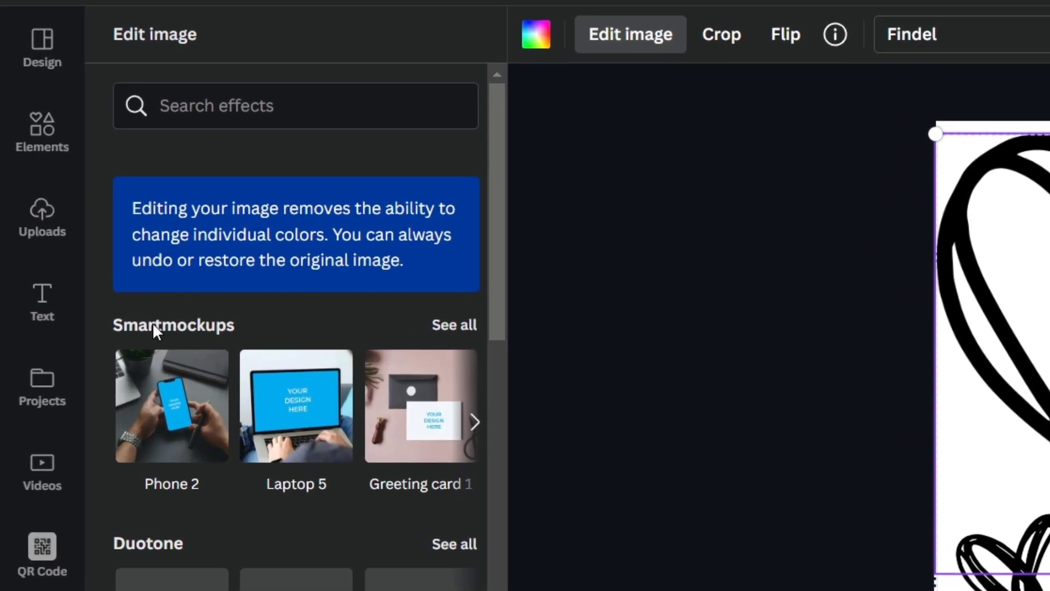
{"action": "left_click", "coordinate": [447, 328]}
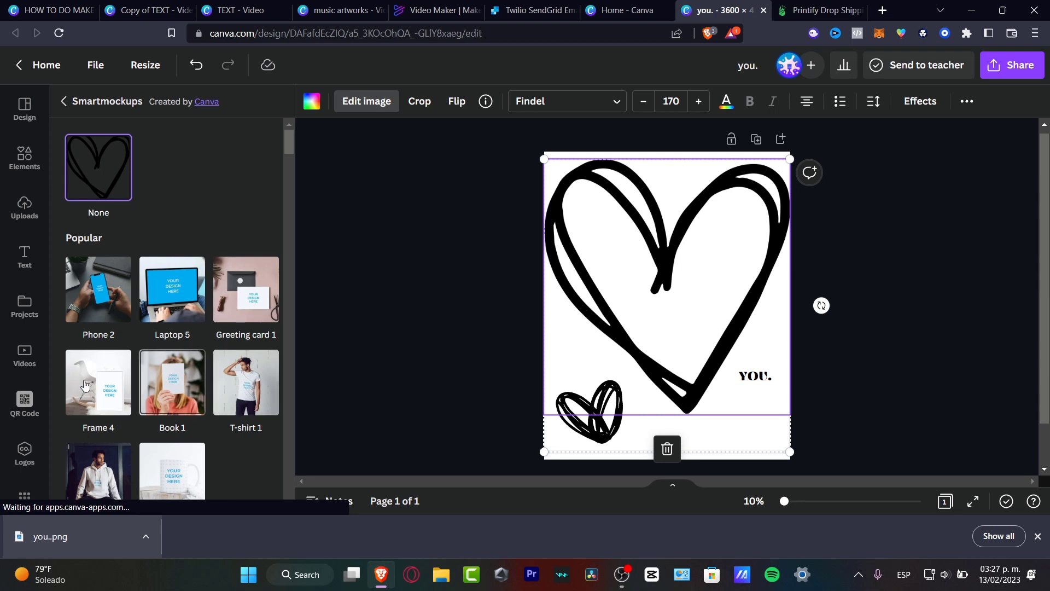
{"action": "scroll", "coordinate": [175, 372], "scroll_direction": "down", "scroll_amount": 4}
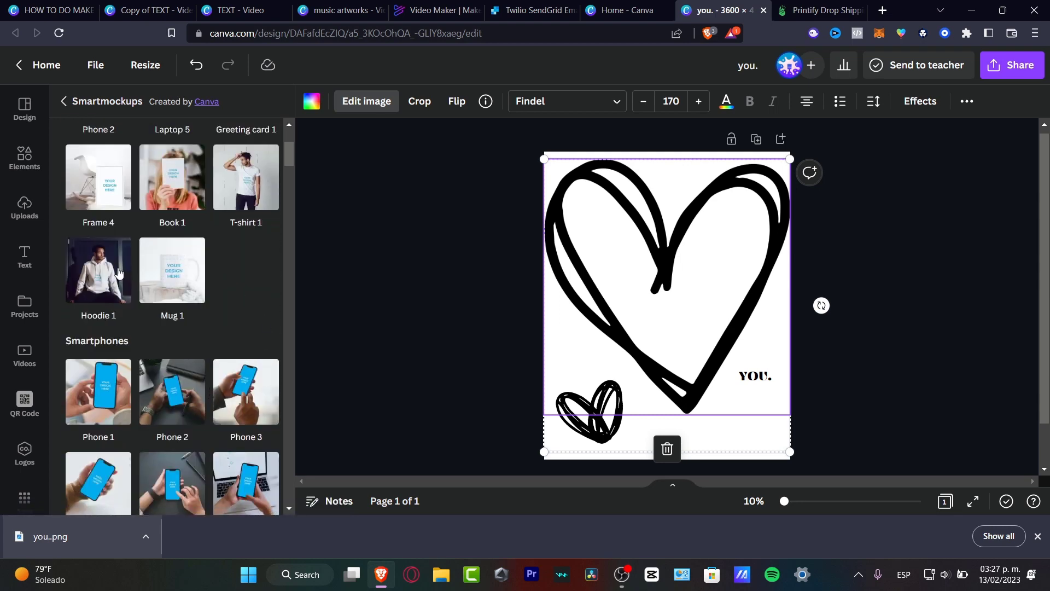
Apply the Hoodie 1 mockup and set its crop to Custom
{"action": "left_click", "coordinate": [100, 279]}
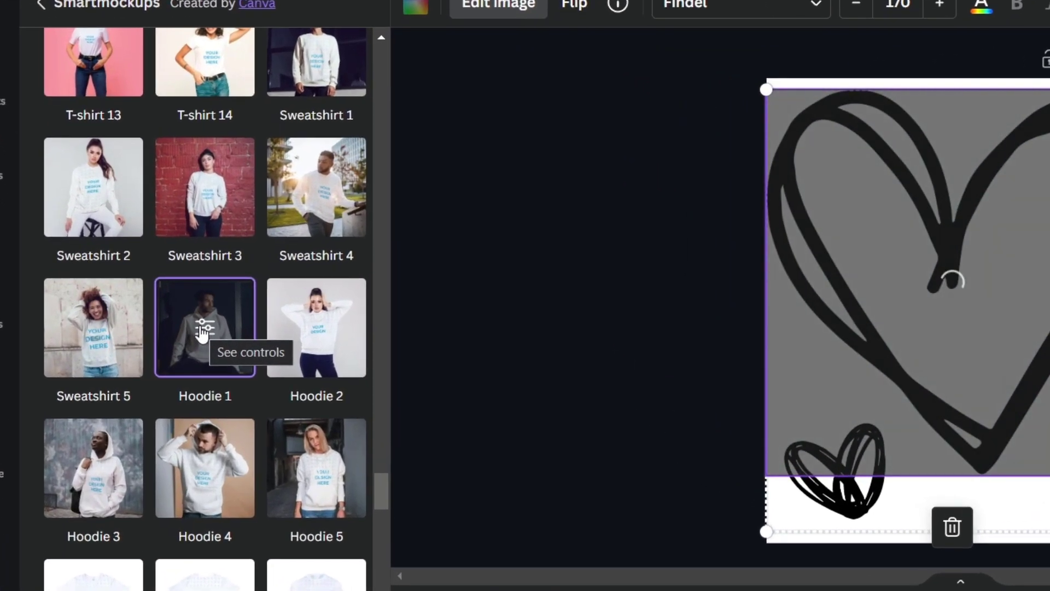
{"action": "left_click", "coordinate": [205, 331]}
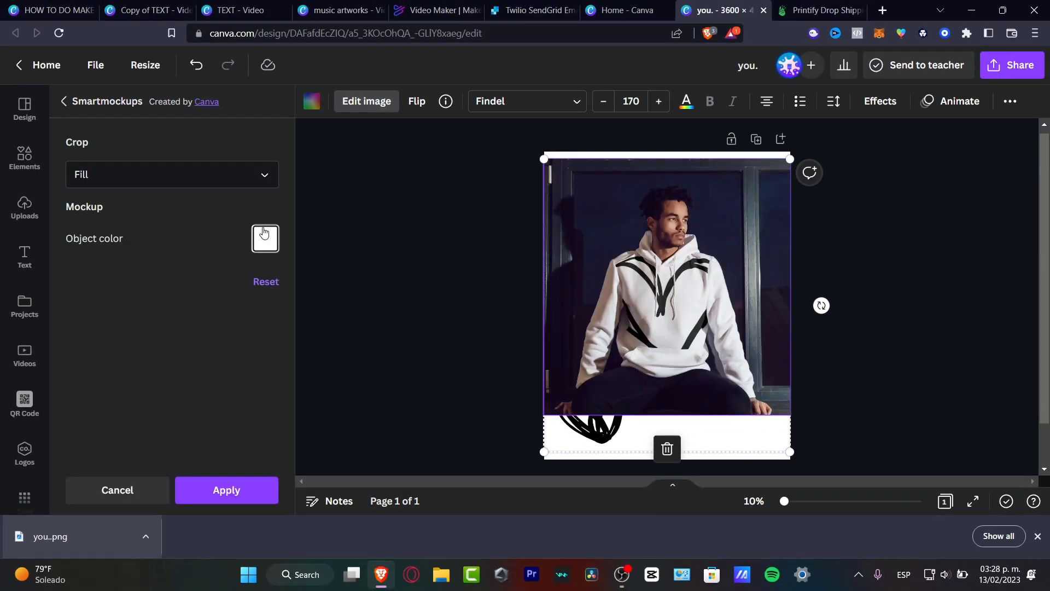
{"action": "left_click", "coordinate": [165, 175]}
{"action": "left_click", "coordinate": [139, 262]}
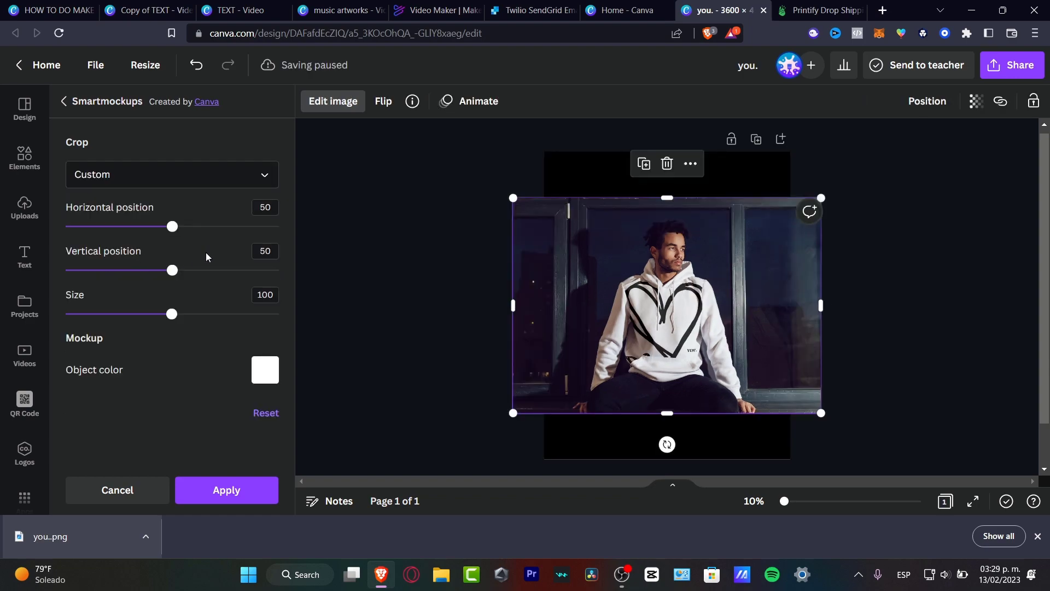
Set the heart's size to 72 and vertical position to 27 on the hoodie
{"action": "left_click_drag", "start_coordinate": [172, 313], "coordinate": [141, 317]}
{"action": "left_click_drag", "start_coordinate": [172, 271], "coordinate": [131, 274]}
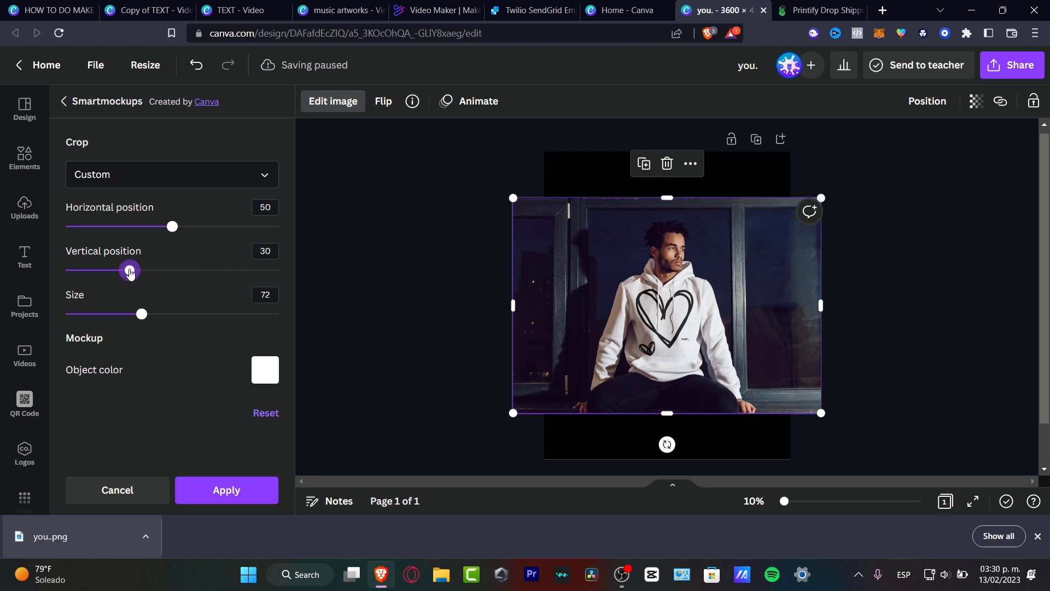
{"action": "left_click_drag", "start_coordinate": [130, 273], "coordinate": [123, 272]}
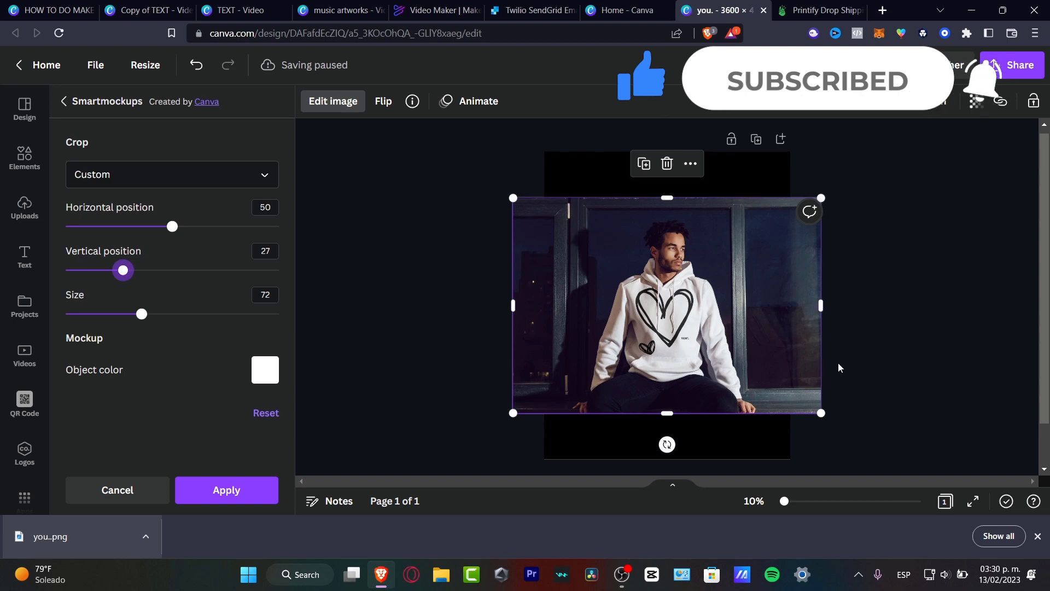